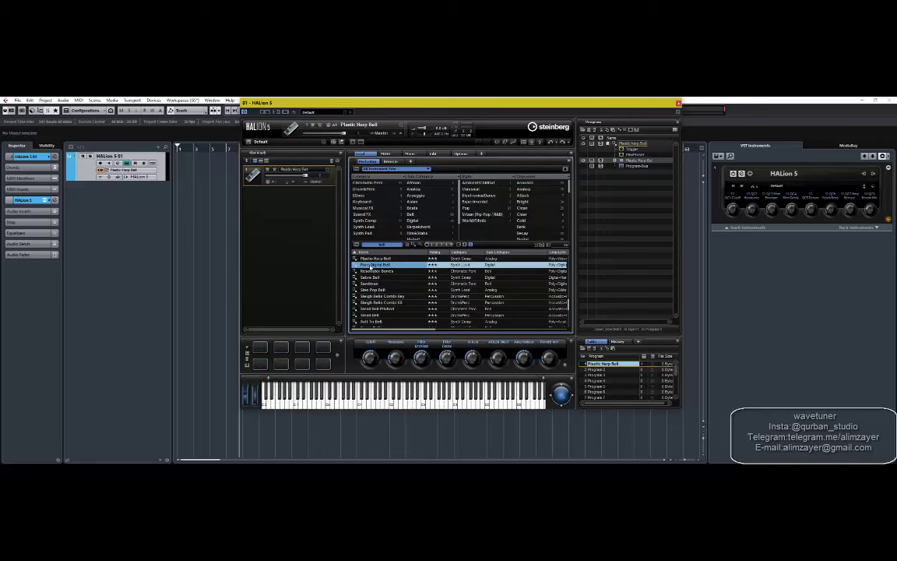
Step: Load Pure Digital Bell, Sleigh Bells Combi Key and Small Bell Pitched into the next empty slots of the HALion slot rack
{"action": "left_click_drag", "start_coordinate": [383, 296], "coordinate": [307, 274]}
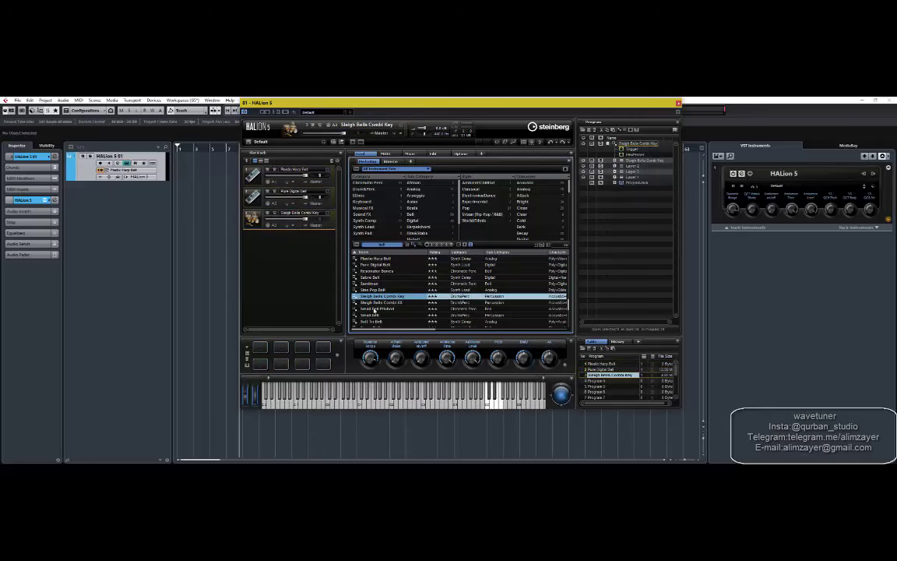
{"action": "left_click_drag", "start_coordinate": [377, 309], "coordinate": [290, 285]}
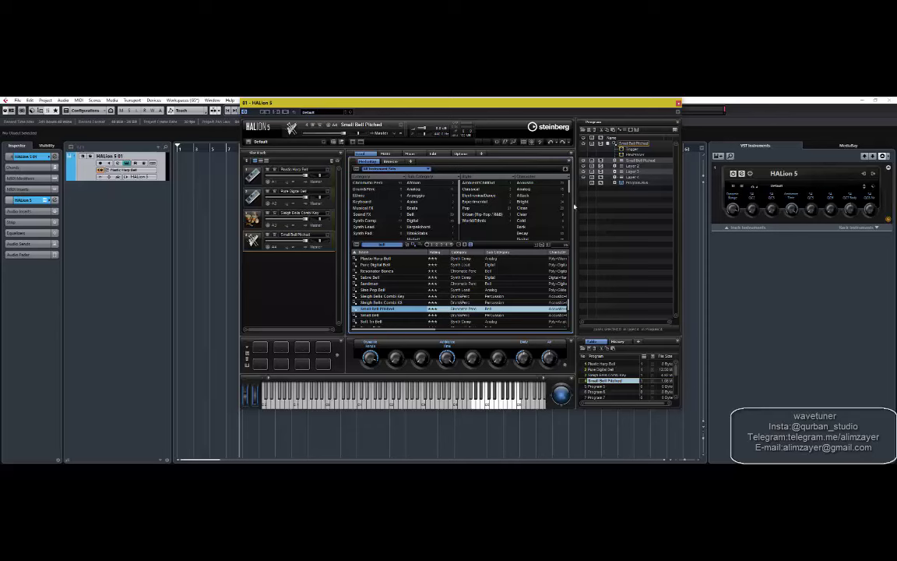
Step: Activate the HALion instrument's stereo outputs Out 2 through Out 9
{"action": "left_click", "coordinate": [874, 174]}
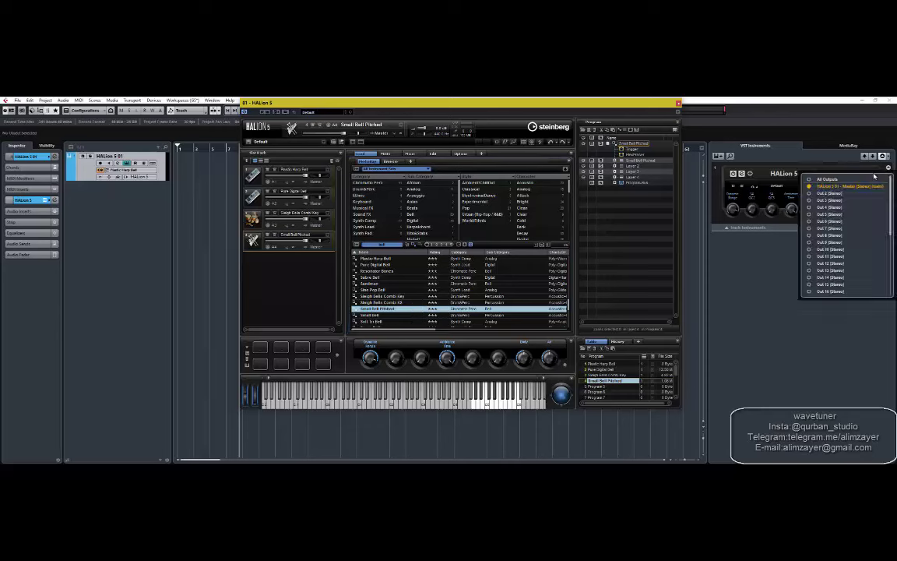
{"action": "left_click", "coordinate": [831, 242], "text": "shift"}
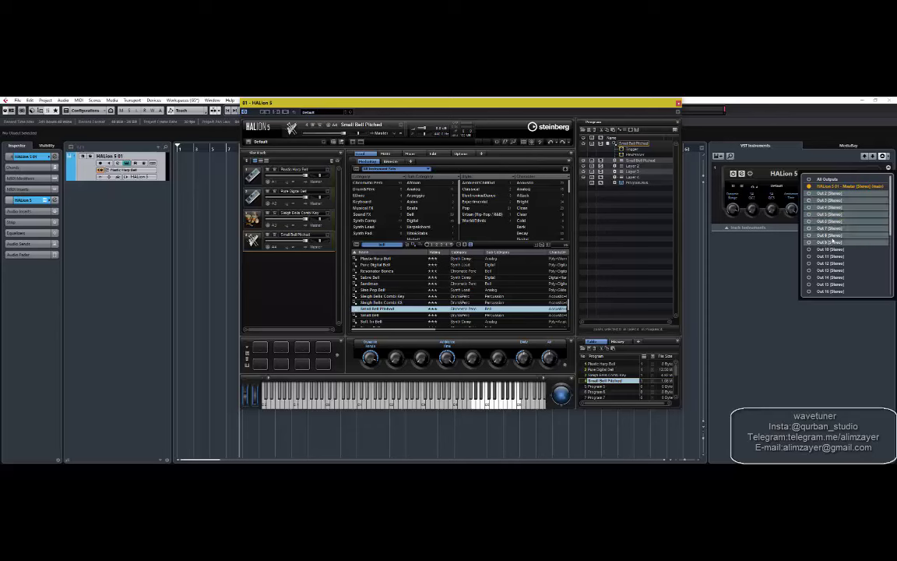
{"action": "left_click", "coordinate": [811, 194], "text": "shift"}
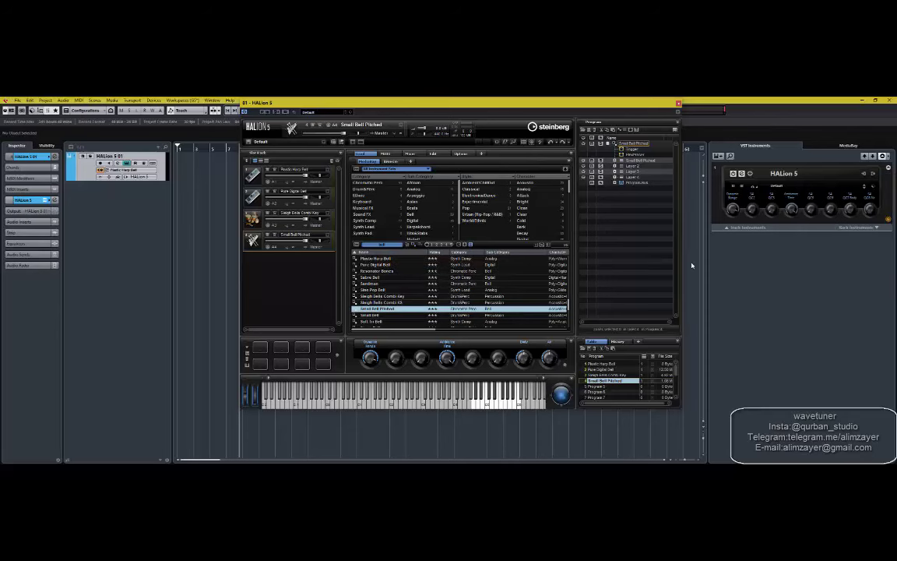
Step: Route Pure Digital Bell to Out 2, Sleigh Bells Combi Key to Out 3 and Small Bell Pitched to Out 4 in the slot rack
{"action": "left_click", "coordinate": [314, 204]}
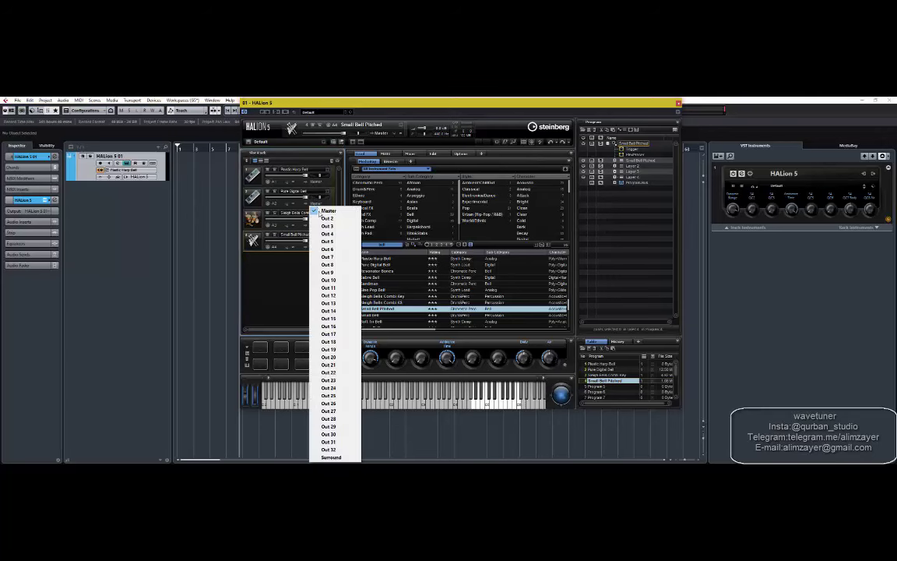
{"action": "left_click", "coordinate": [328, 218]}
{"action": "left_click", "coordinate": [318, 225]}
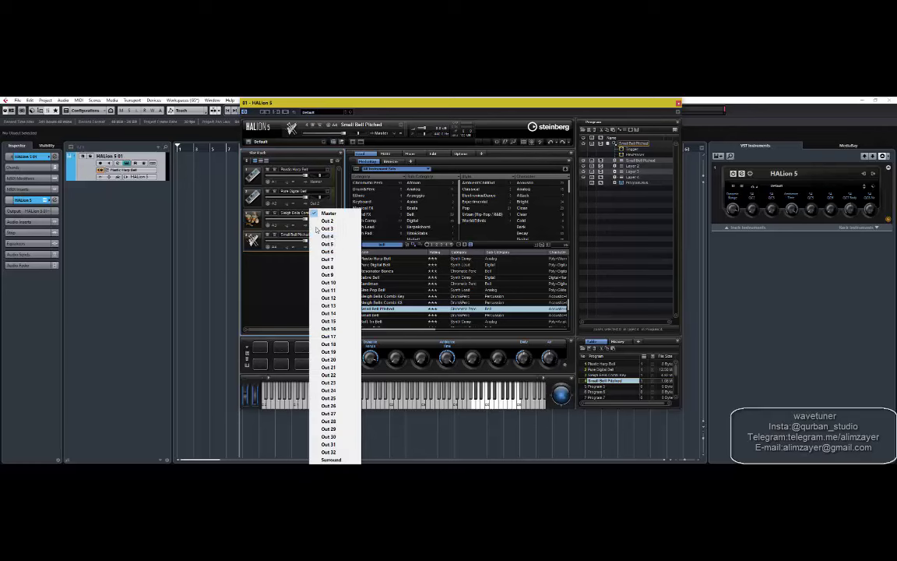
{"action": "left_click", "coordinate": [320, 236]}
{"action": "left_click", "coordinate": [317, 247]}
{"action": "left_click", "coordinate": [328, 235]}
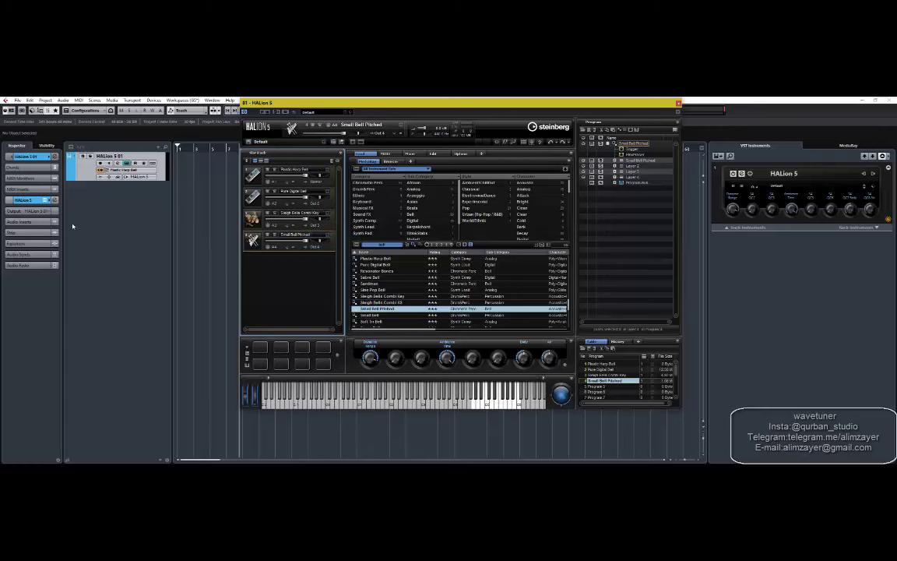
Step: Add three MIDI tracks below the HALion instrument track
{"action": "right_click", "coordinate": [112, 204]}
{"action": "left_click", "coordinate": [138, 227]}
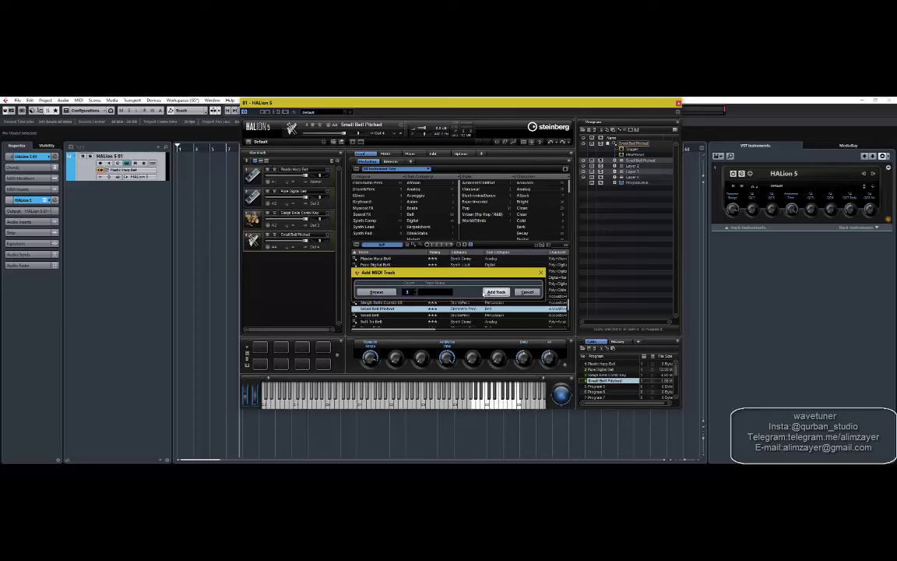
{"action": "left_click", "coordinate": [496, 291]}
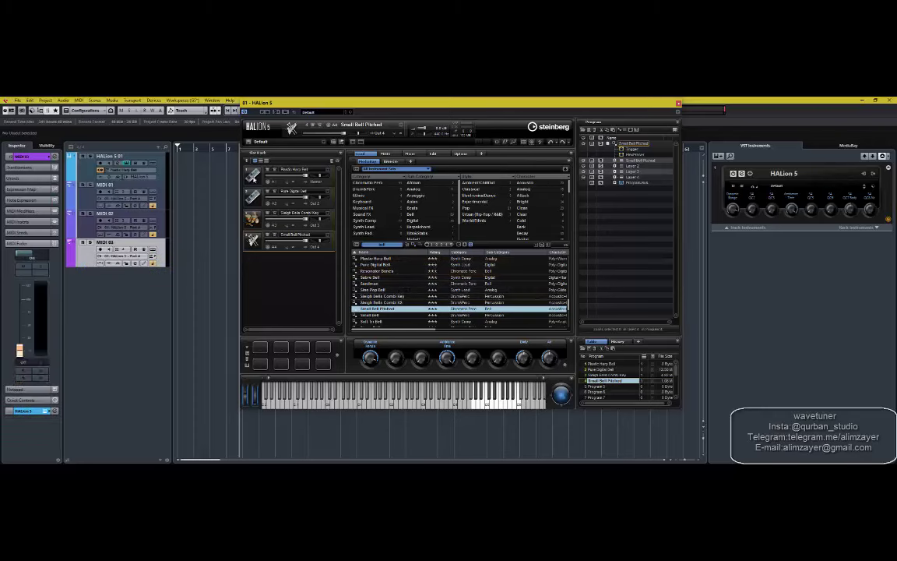
{"action": "right_click", "coordinate": [285, 168]}
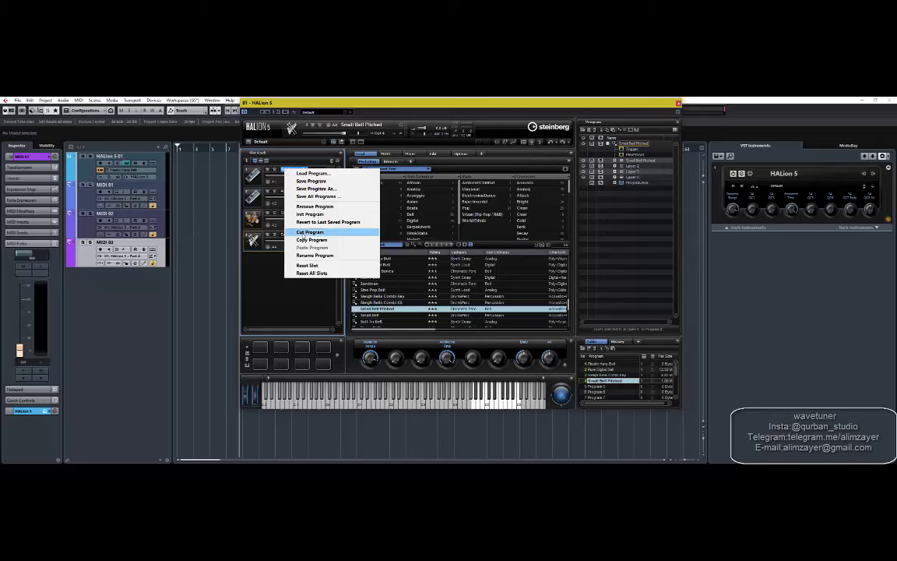
{"action": "left_click", "coordinate": [316, 196]}
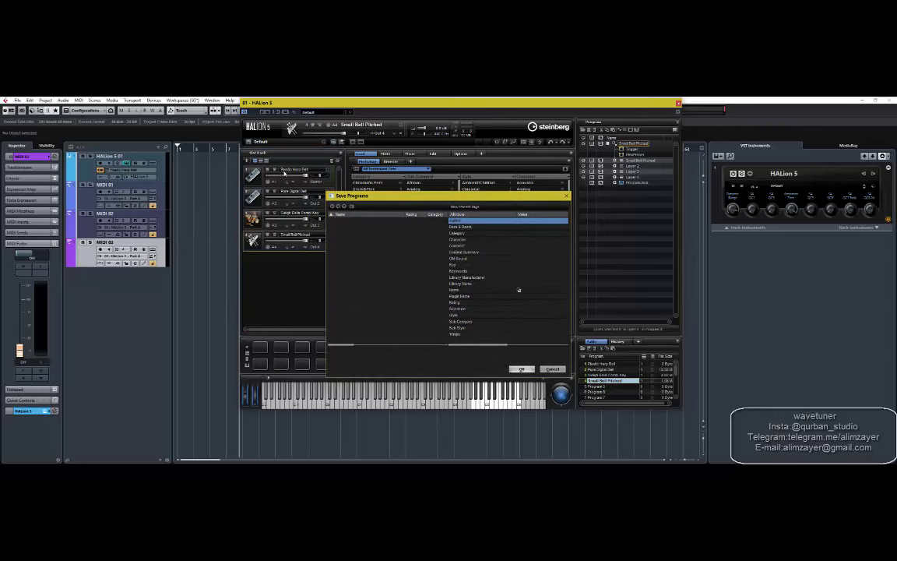
{"action": "left_click", "coordinate": [547, 367]}
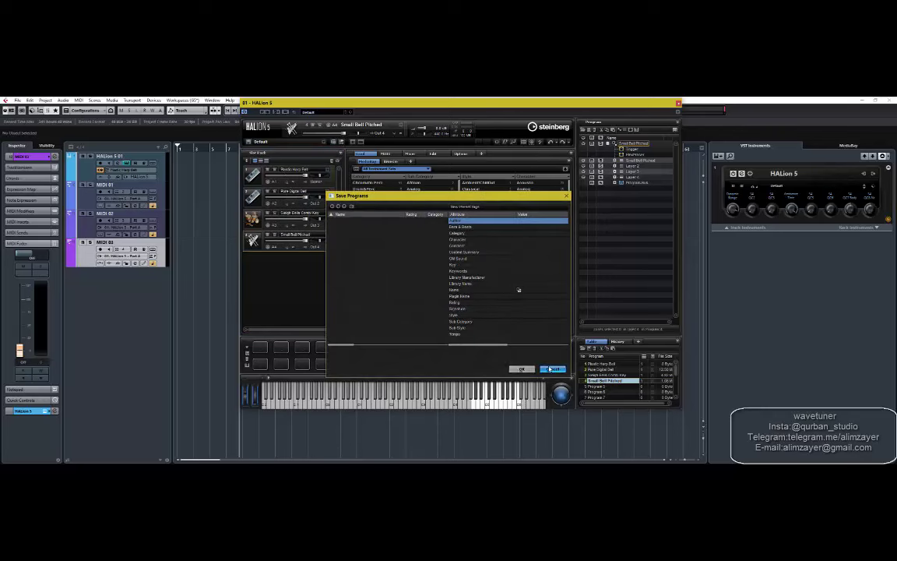
Step: Copy the first slot's program name and rename the HALion instrument track to Plastic Harp Bell
{"action": "right_click", "coordinate": [285, 171]}
{"action": "double_click", "coordinate": [285, 171]}
{"action": "key", "text": "ctrl+c"}
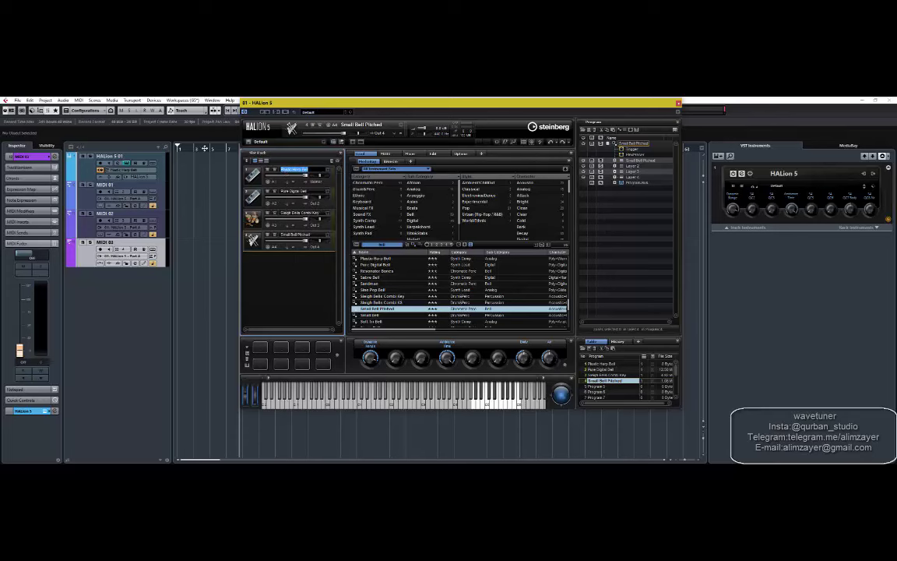
{"action": "double_click", "coordinate": [123, 156]}
{"action": "key", "text": "ctrl+v"}
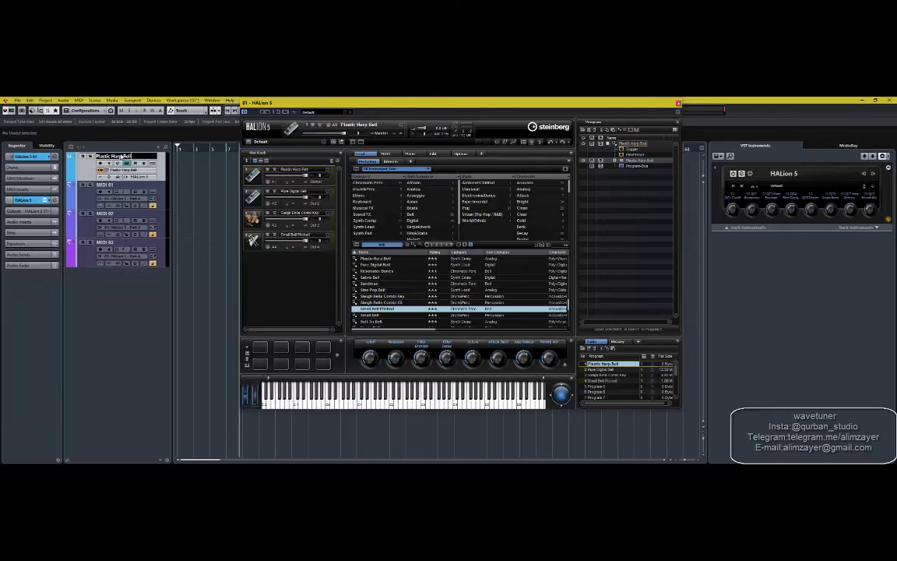
Step: Copy the second slot's program name and rename track MIDI 01 to Pure Digital Bell
{"action": "right_click", "coordinate": [285, 192]}
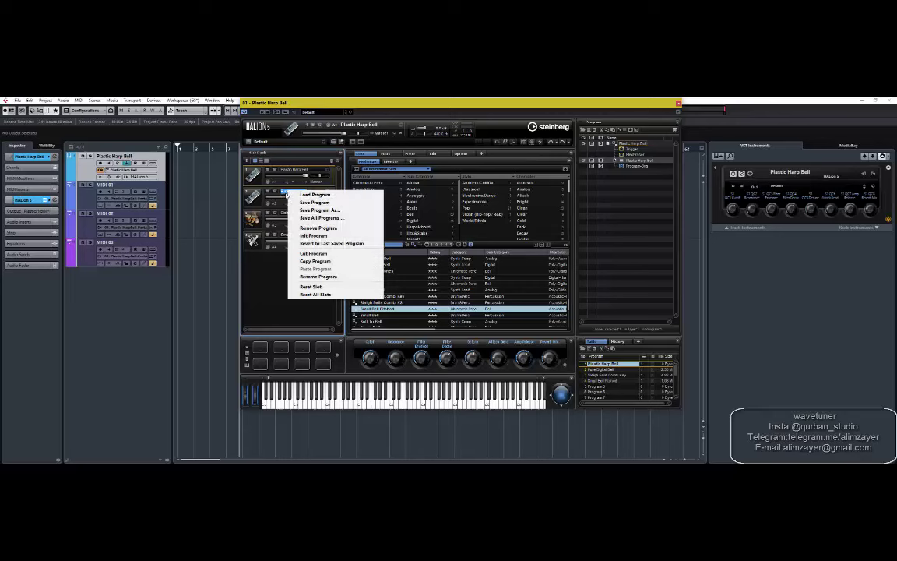
{"action": "double_click", "coordinate": [286, 194]}
{"action": "key", "text": "ctrl+c"}
{"action": "double_click", "coordinate": [124, 186]}
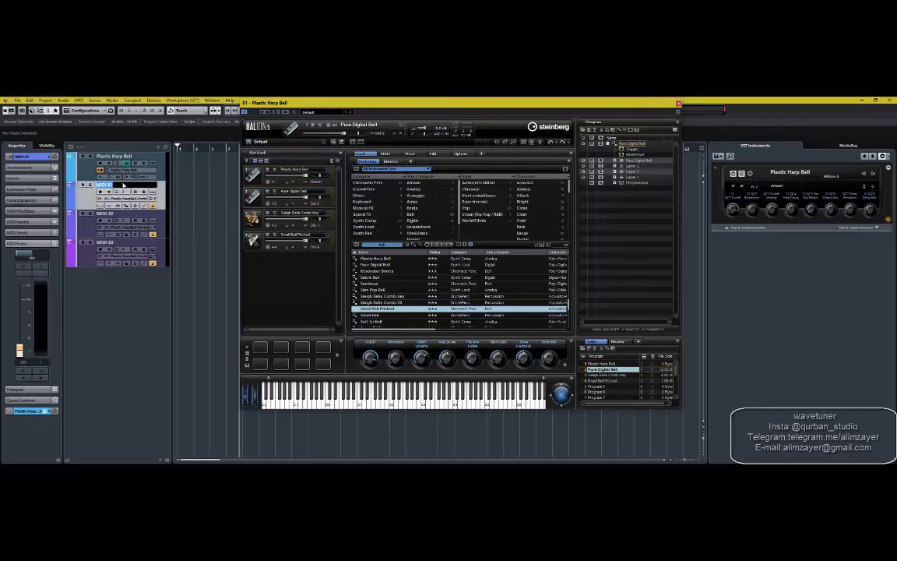
{"action": "key", "text": "ctrl+v"}
Step: Rename track MIDI 02 to Sleigh Bells Combi Key, matching the third slot's program
{"action": "double_click", "coordinate": [283, 214]}
{"action": "double_click", "coordinate": [109, 213]}
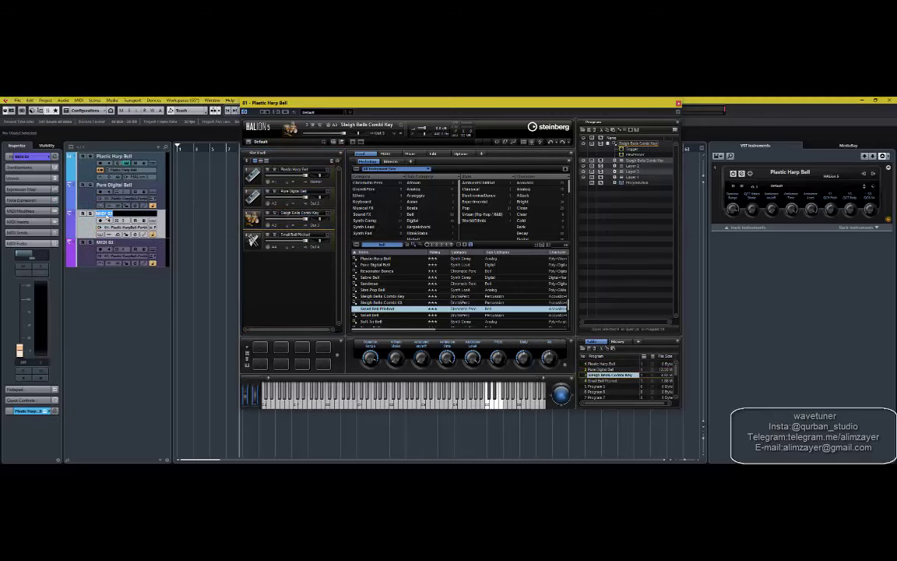
{"action": "type", "text": "Sleigh Bells Combi Key"}
Step: Copy the fourth slot's program name and rename track MIDI 03 to Small Bell Pitched
{"action": "right_click", "coordinate": [282, 234]}
{"action": "double_click", "coordinate": [283, 235]}
{"action": "key", "text": "ctrl+c"}
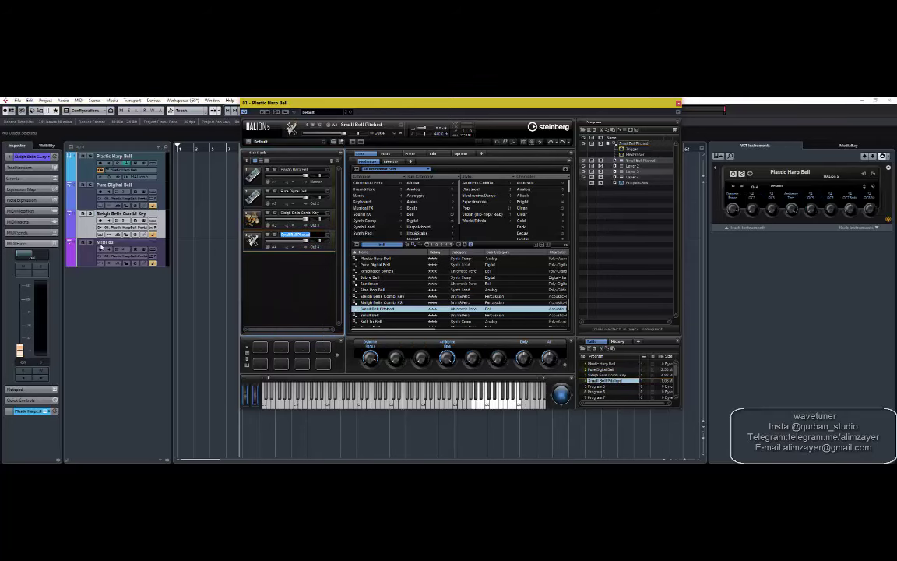
{"action": "double_click", "coordinate": [105, 242]}
{"action": "key", "text": "ctrl+v"}
{"action": "key", "text": "Return"}
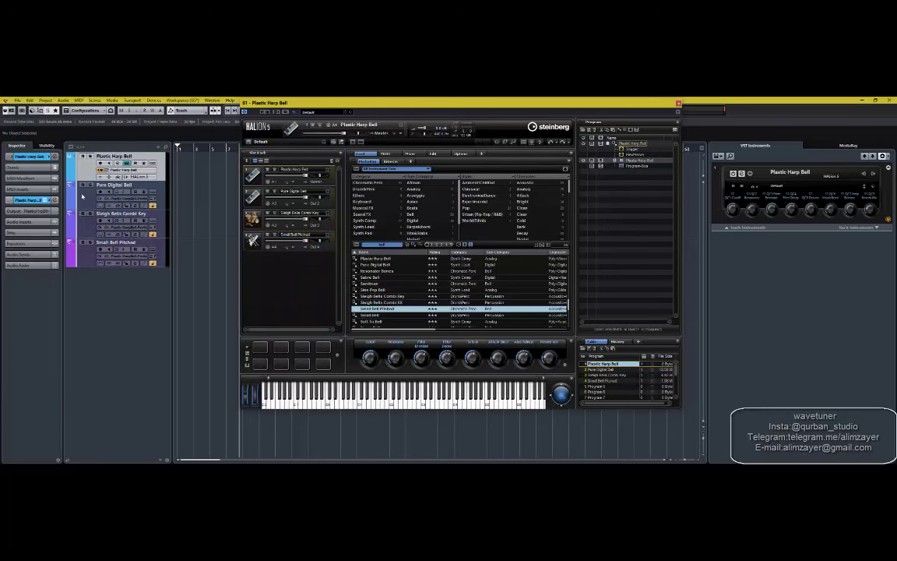
Step: Set the Pure Digital Bell track's instrument output to Out 2 in its inspector settings
{"action": "left_click", "coordinate": [82, 194]}
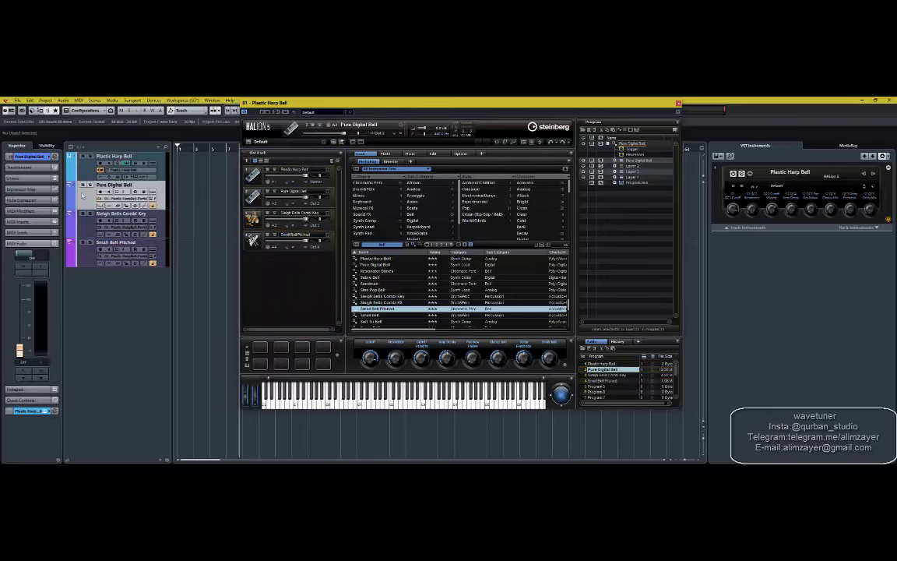
{"action": "left_click", "coordinate": [31, 410]}
{"action": "left_click", "coordinate": [31, 287]}
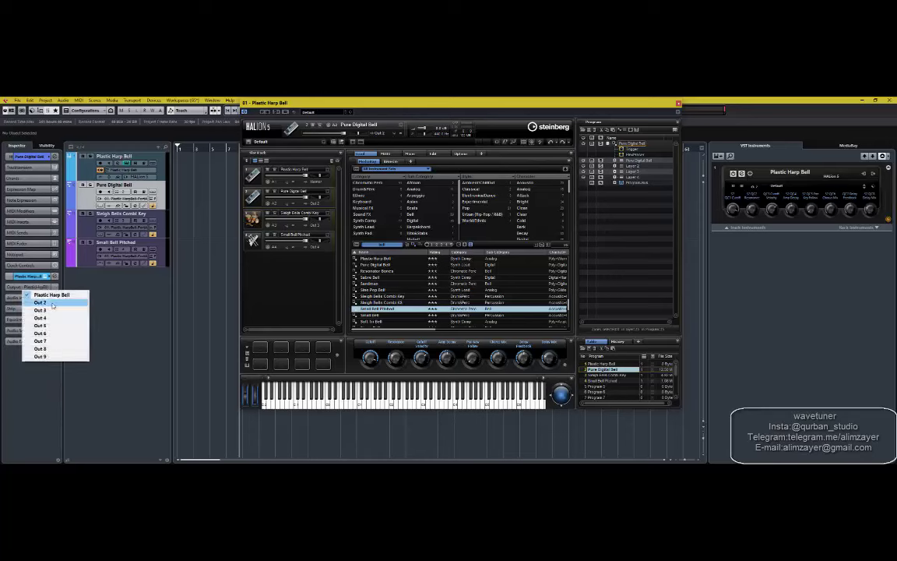
{"action": "left_click", "coordinate": [31, 313]}
Step: Set the instrument output to Out 3 for the Sleigh Bells Combi Key track and Out 4 for the Small Bell Pitched track
{"action": "left_click", "coordinate": [83, 229]}
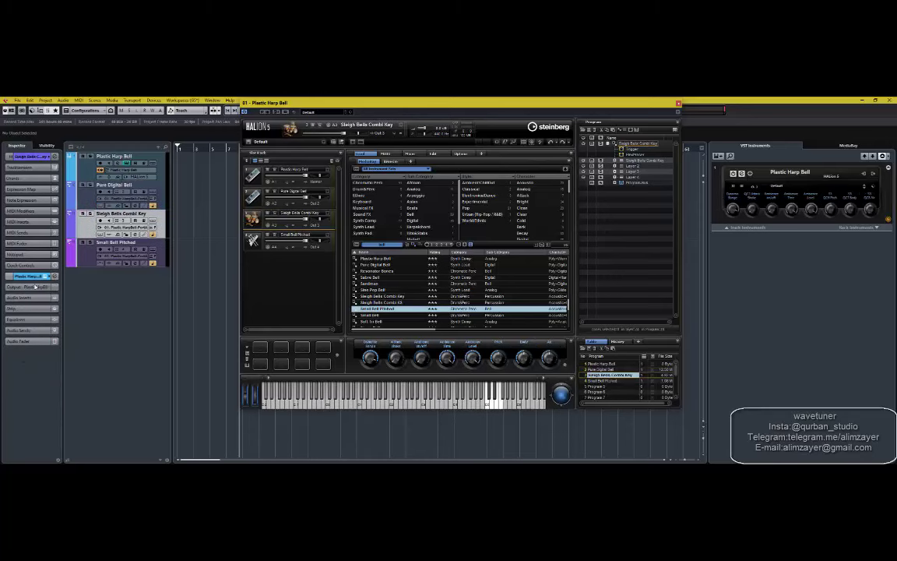
{"action": "left_click", "coordinate": [35, 287]}
{"action": "left_click", "coordinate": [41, 312]}
{"action": "left_click", "coordinate": [87, 259]}
{"action": "left_click", "coordinate": [35, 287]}
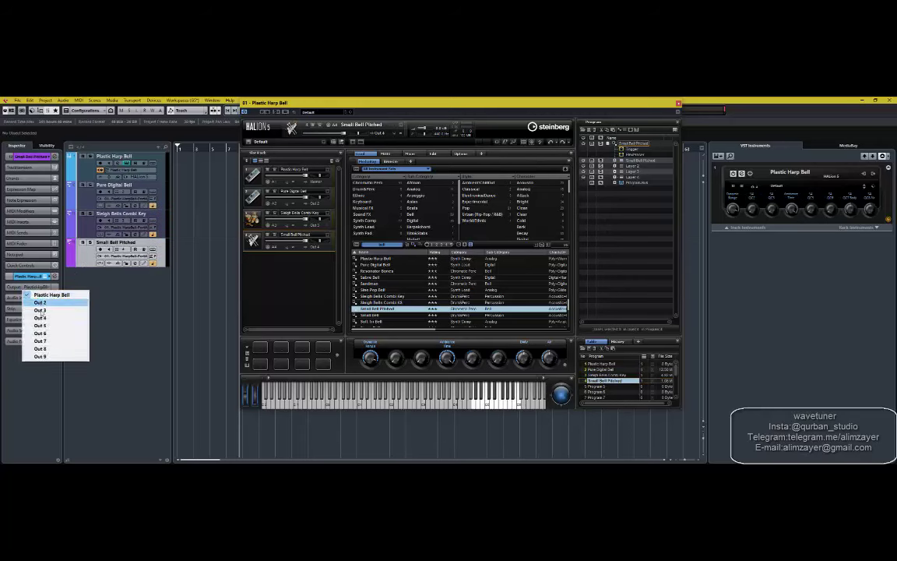
{"action": "left_click", "coordinate": [41, 315]}
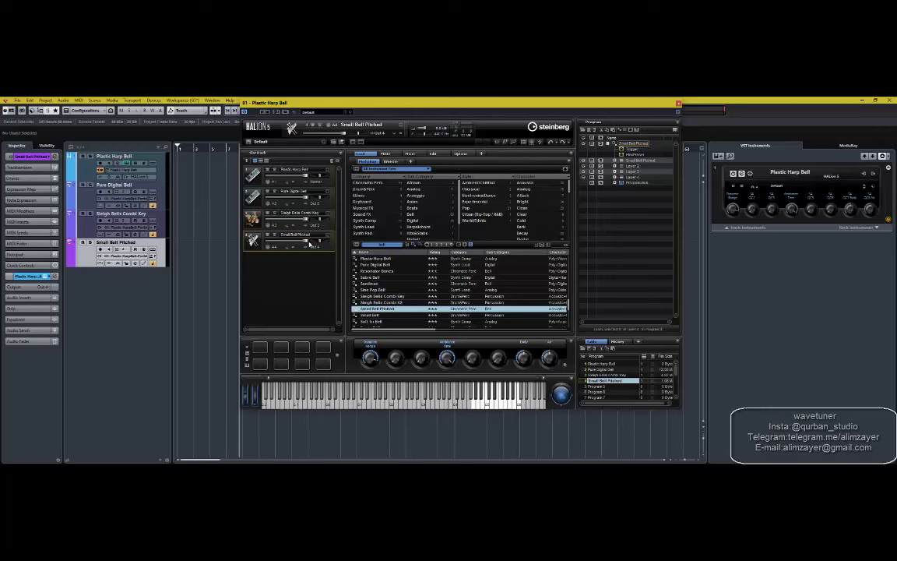
Step: Select each of the four bell tracks in turn to check its assigned output and HALion program
{"action": "left_click", "coordinate": [94, 187]}
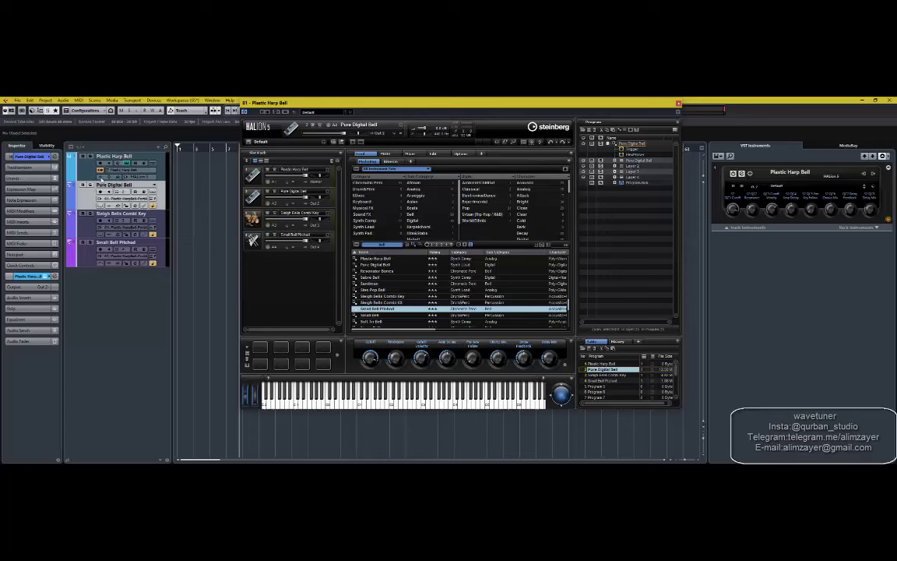
{"action": "left_click", "coordinate": [107, 170]}
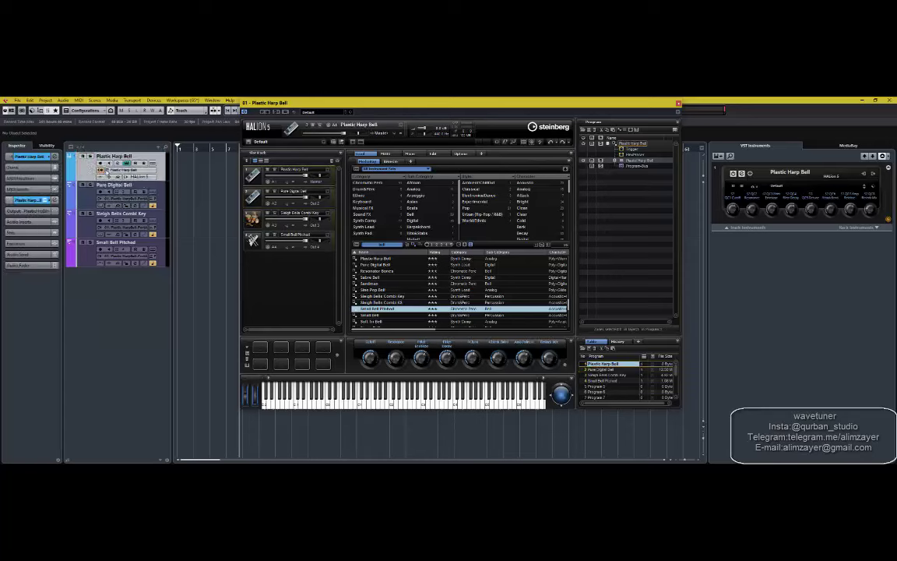
{"action": "left_click", "coordinate": [82, 187]}
{"action": "left_click", "coordinate": [88, 226]}
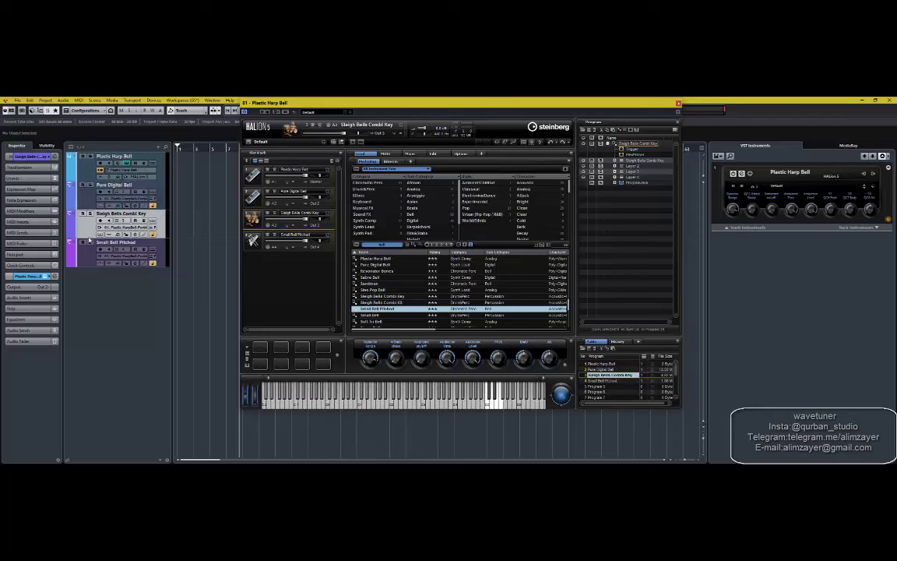
{"action": "left_click", "coordinate": [89, 254]}
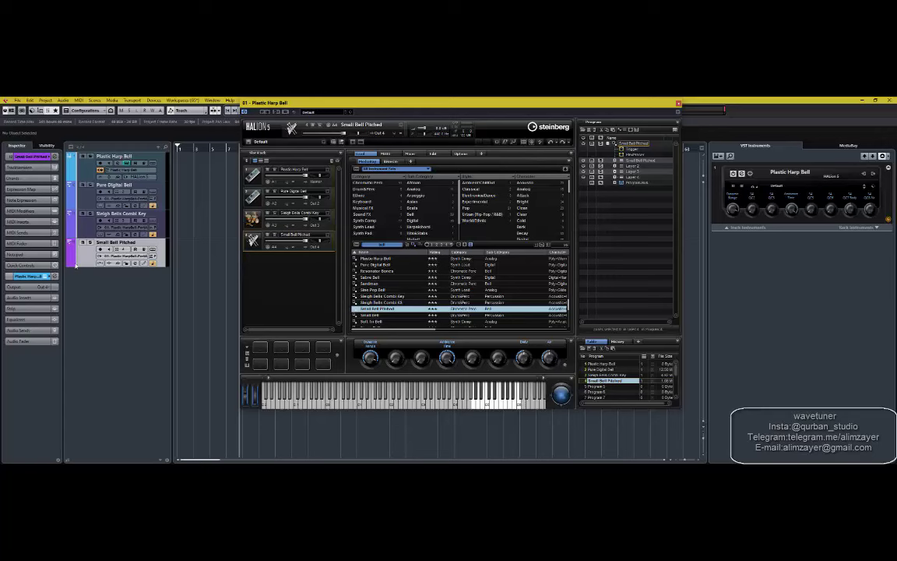
Step: Examine the MIDI insert effects available for the Pure Digital Bell track without adding one
{"action": "left_click", "coordinate": [87, 195]}
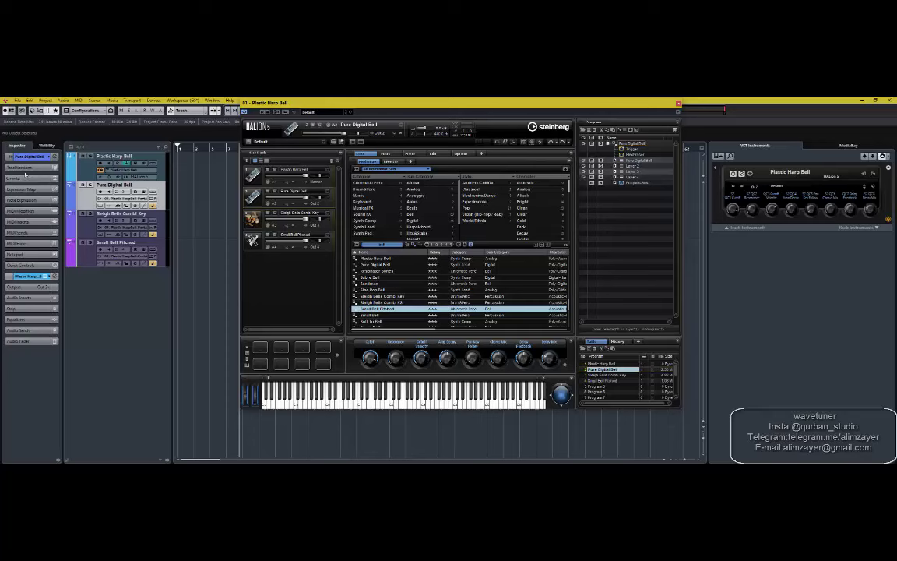
{"action": "left_click", "coordinate": [17, 221]}
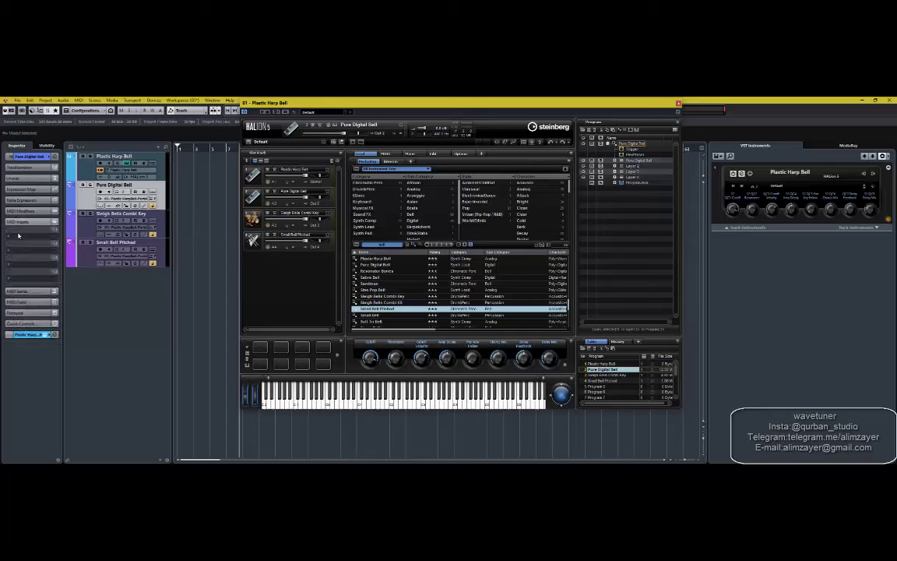
{"action": "left_click", "coordinate": [18, 234]}
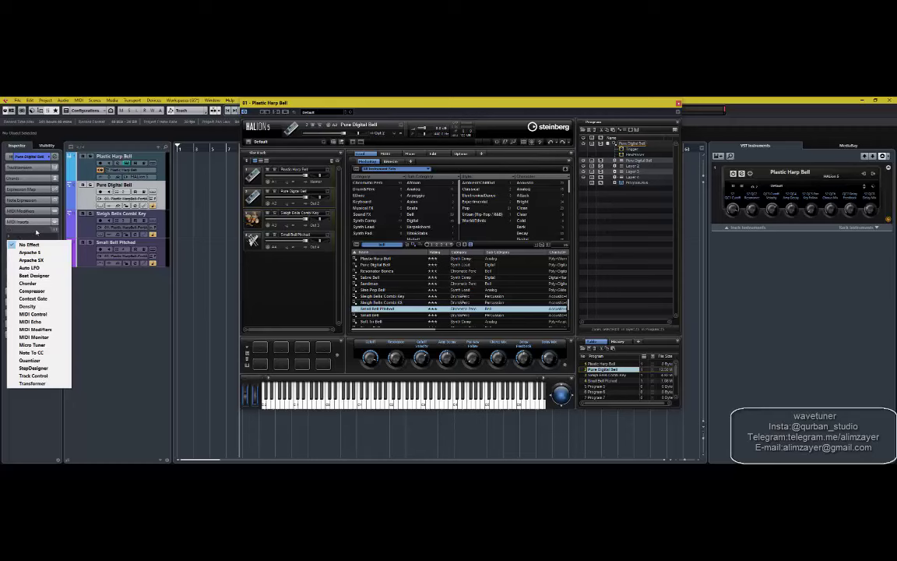
{"action": "left_click", "coordinate": [47, 225]}
{"action": "left_click", "coordinate": [16, 221]}
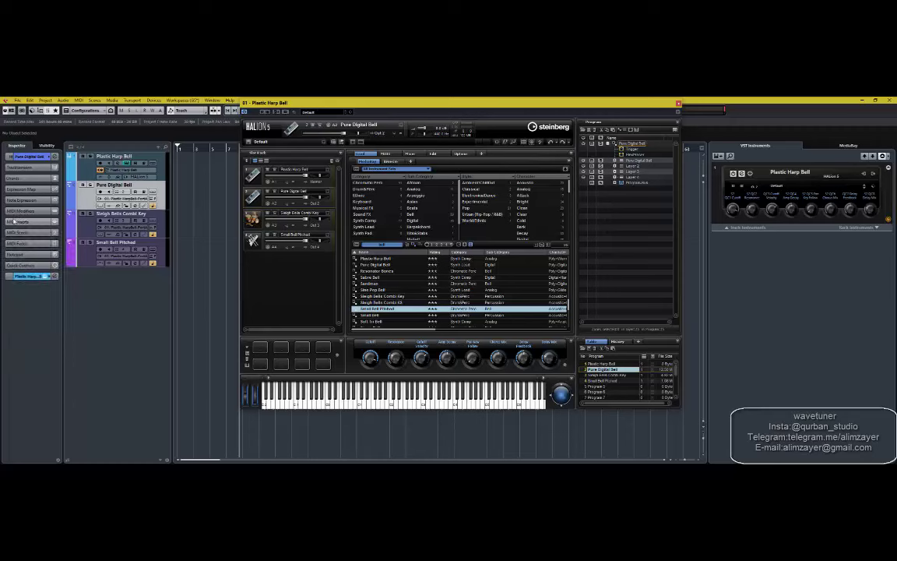
Step: Open the channel settings of the Pure Digital Bell track's instrument output, Out 2
{"action": "left_click", "coordinate": [24, 276]}
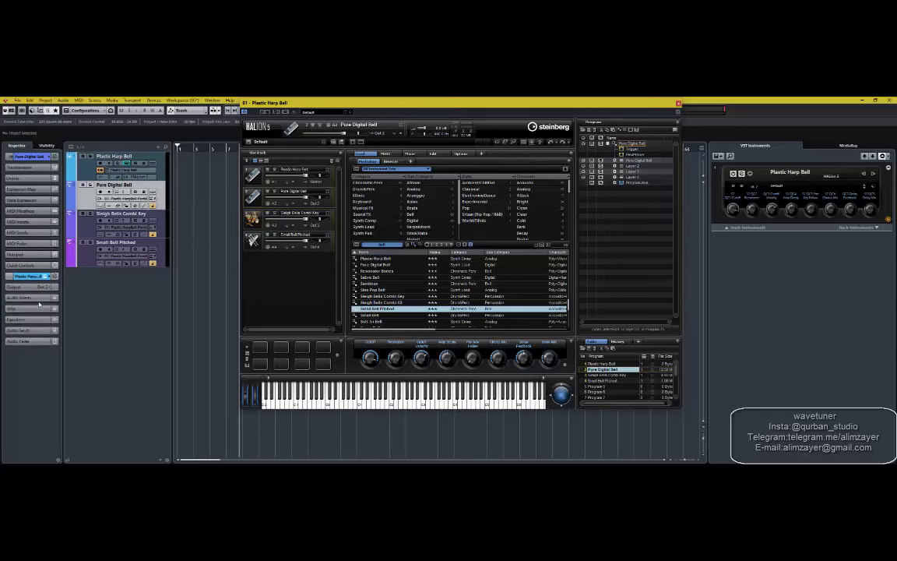
{"action": "left_click", "coordinate": [56, 277]}
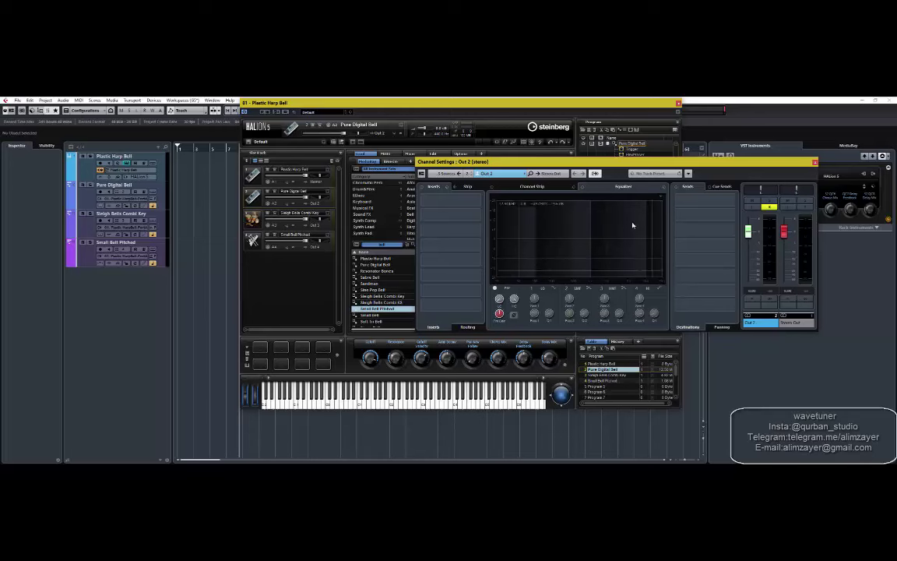
Step: Close the Out 2 channel settings and select the Small Bell Pitched track
{"action": "left_click", "coordinate": [815, 163]}
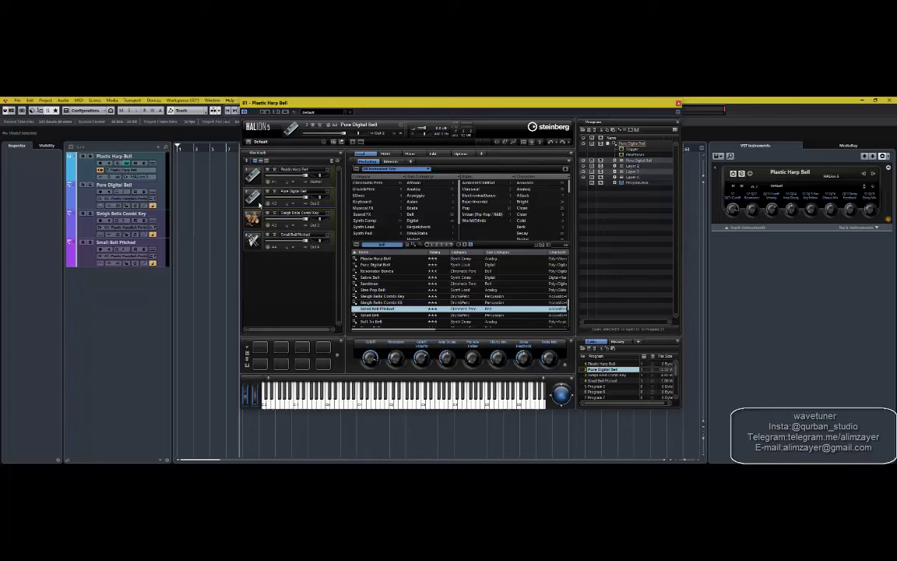
{"action": "left_click", "coordinate": [86, 258]}
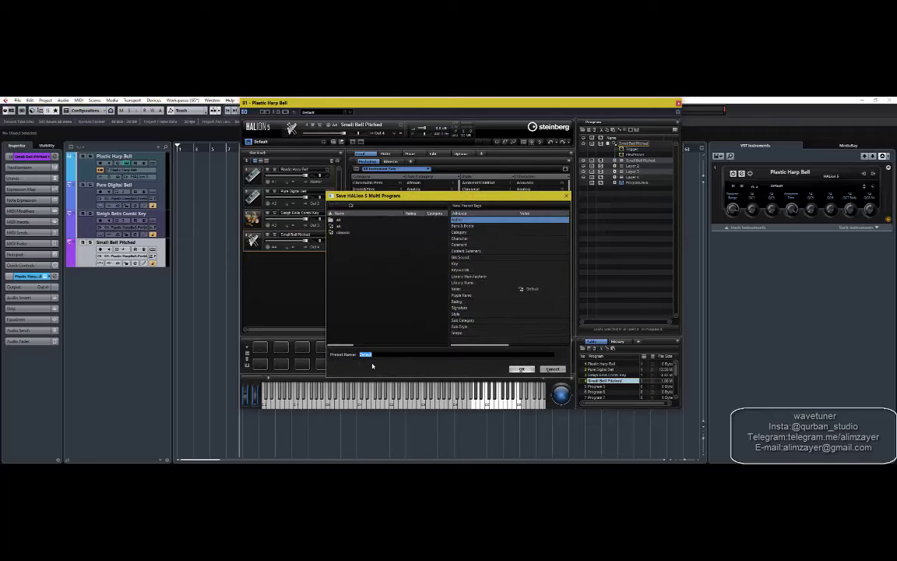
Step: Save the four-bell HALion multi program as ali-1, creating a new preset folder for it
{"action": "left_click", "coordinate": [351, 206]}
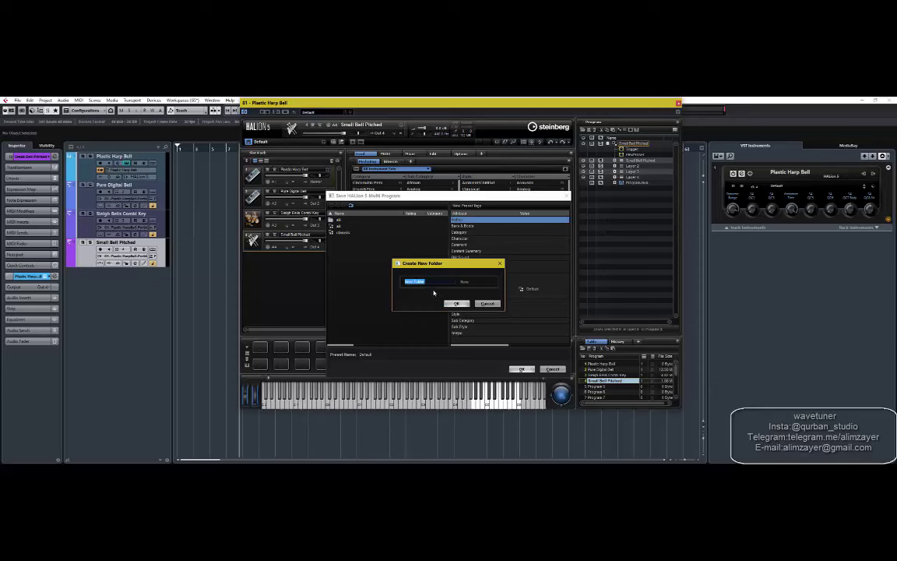
{"action": "type", "text": "al ies"}
{"action": "key", "text": "Return"}
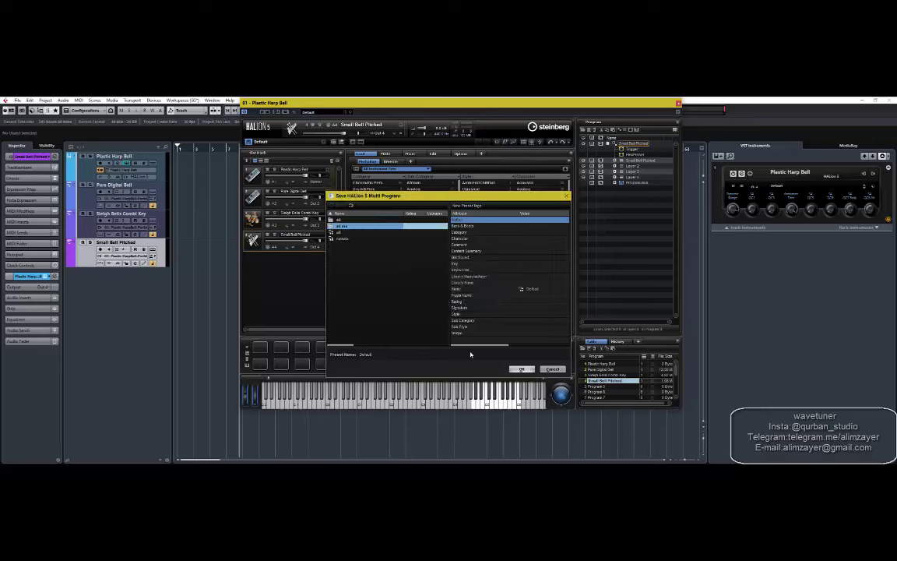
{"action": "left_click", "coordinate": [387, 357]}
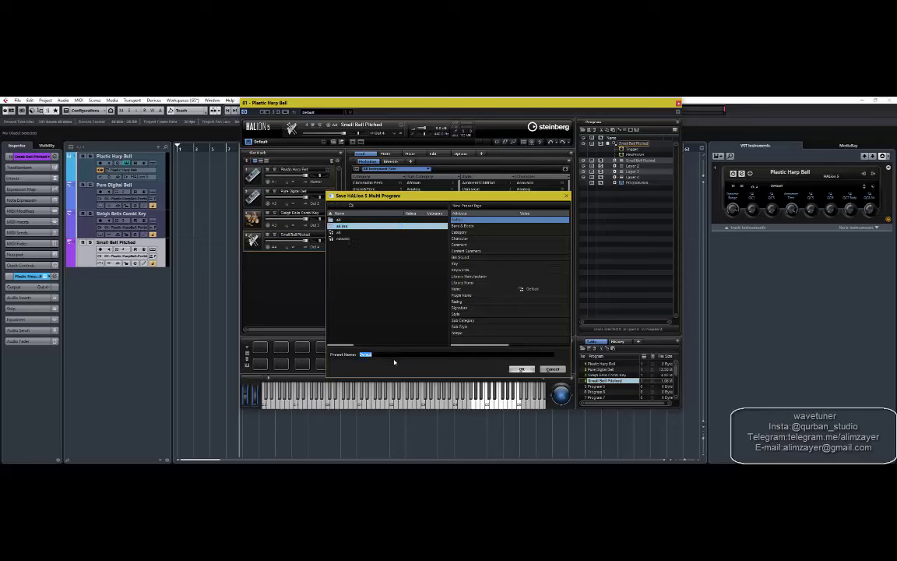
{"action": "type", "text": "a-1"}
{"action": "left_click", "coordinate": [522, 369]}
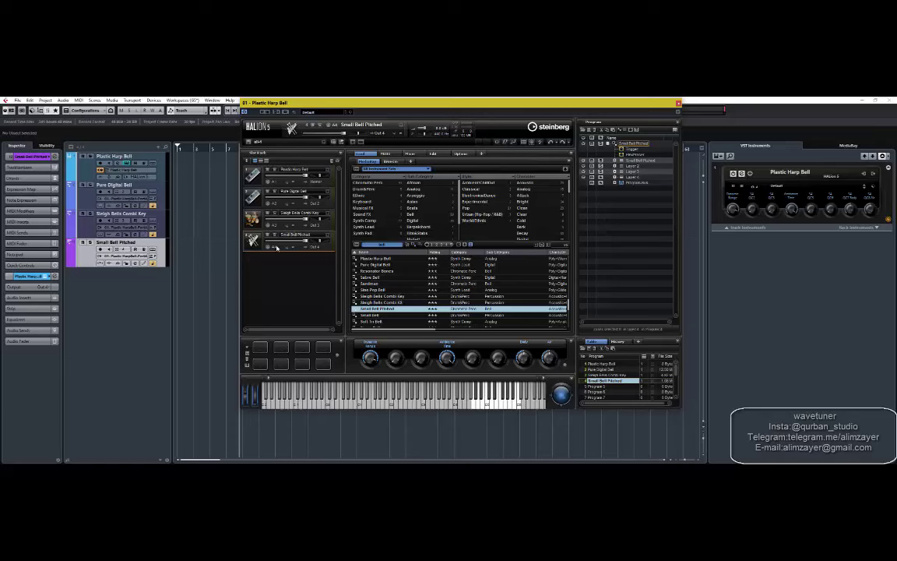
Step: Clear HALion by loading the Default preset, and reload the saved ali-1 multi program
{"action": "left_click", "coordinate": [323, 115]}
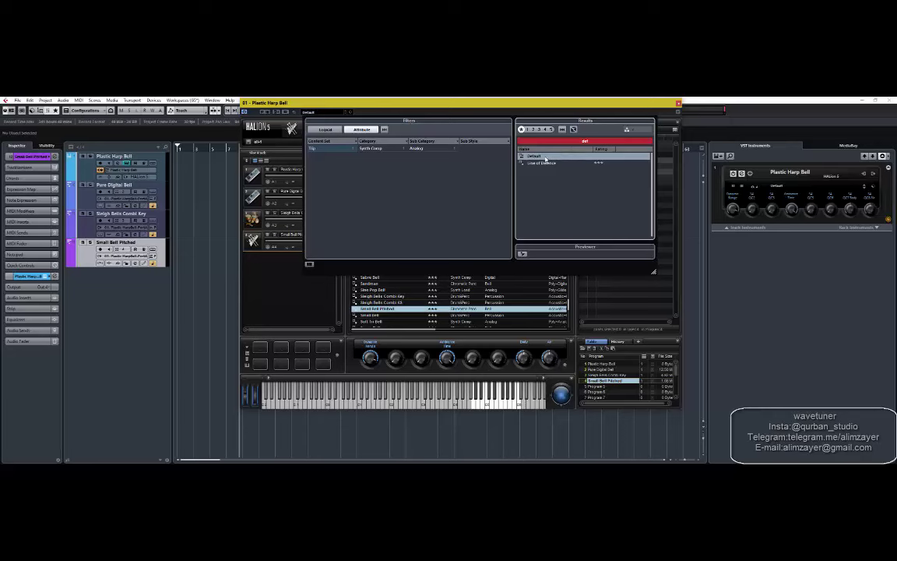
{"action": "double_click", "coordinate": [571, 155]}
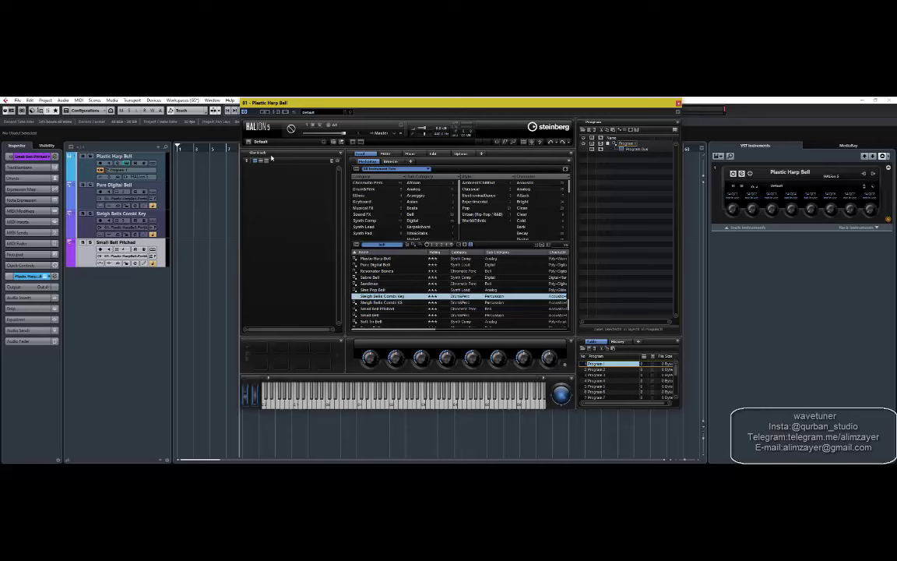
{"action": "left_click", "coordinate": [323, 141]}
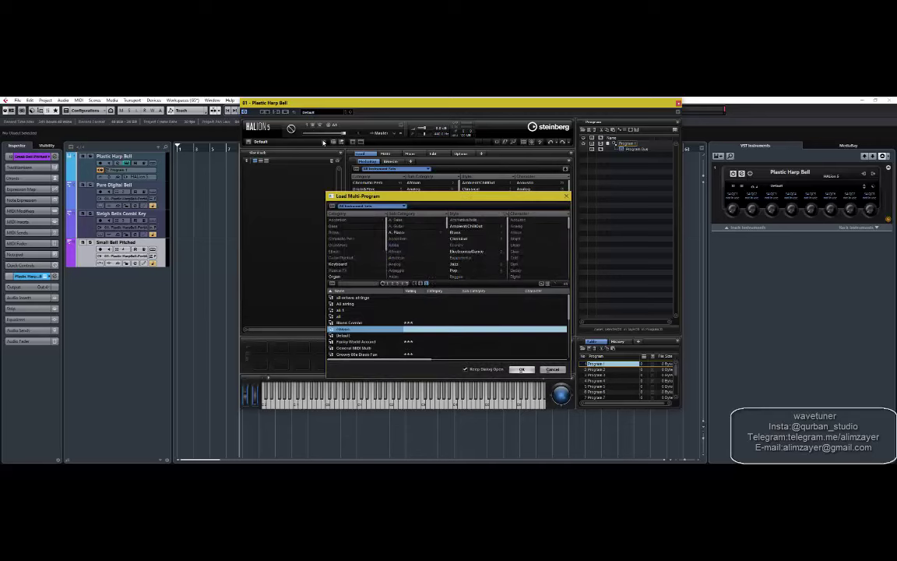
{"action": "left_click", "coordinate": [338, 311]}
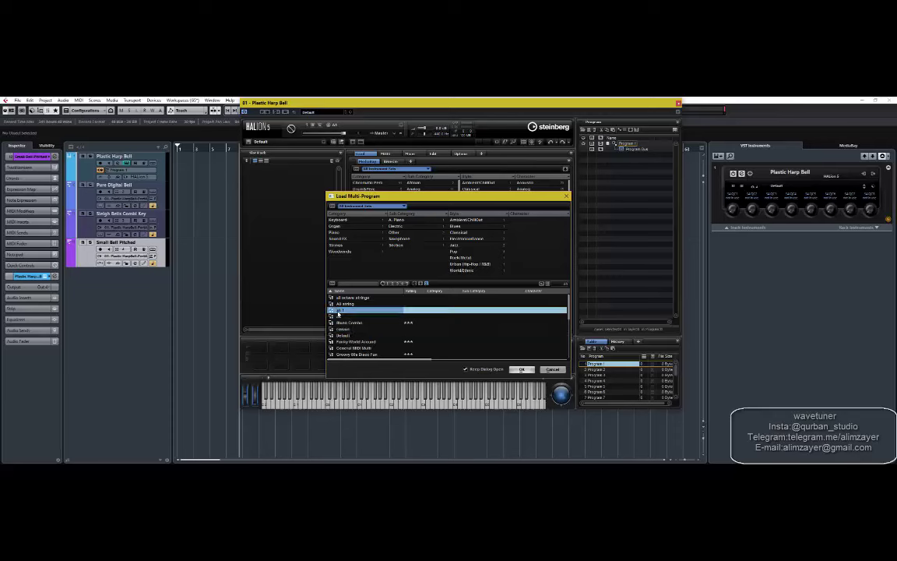
{"action": "double_click", "coordinate": [338, 312]}
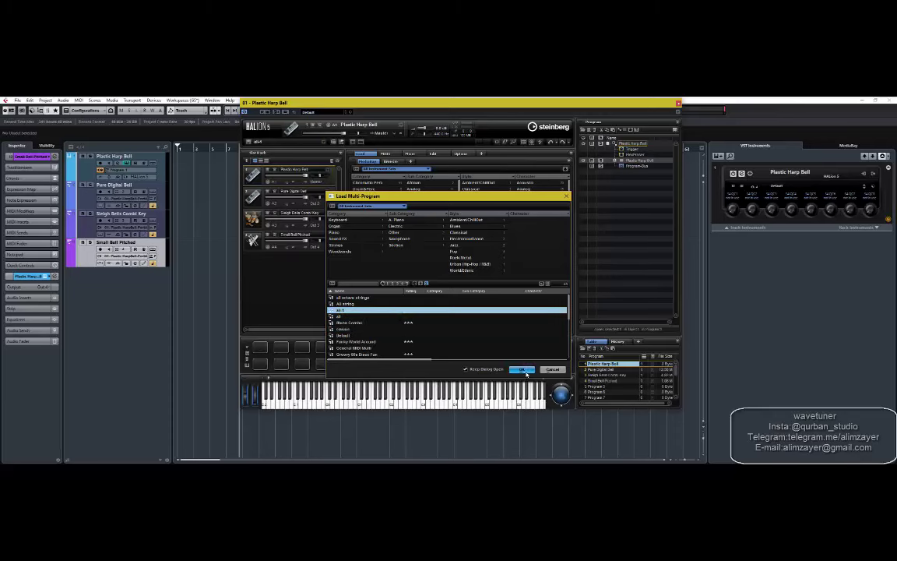
{"action": "left_click", "coordinate": [524, 371]}
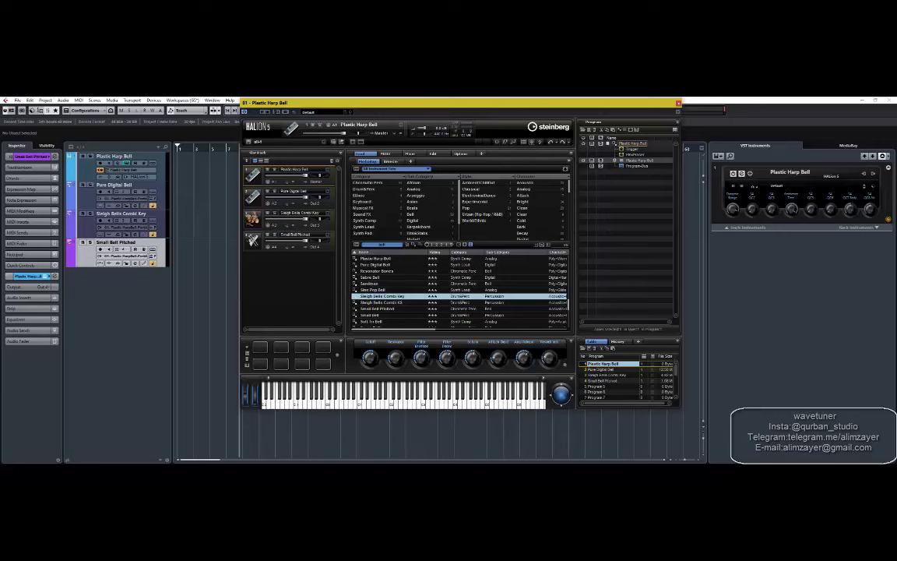
Step: Examine the VST3 preset export dialog for the Plastic Harp Bell program without saving a file
{"action": "left_click", "coordinate": [270, 301]}
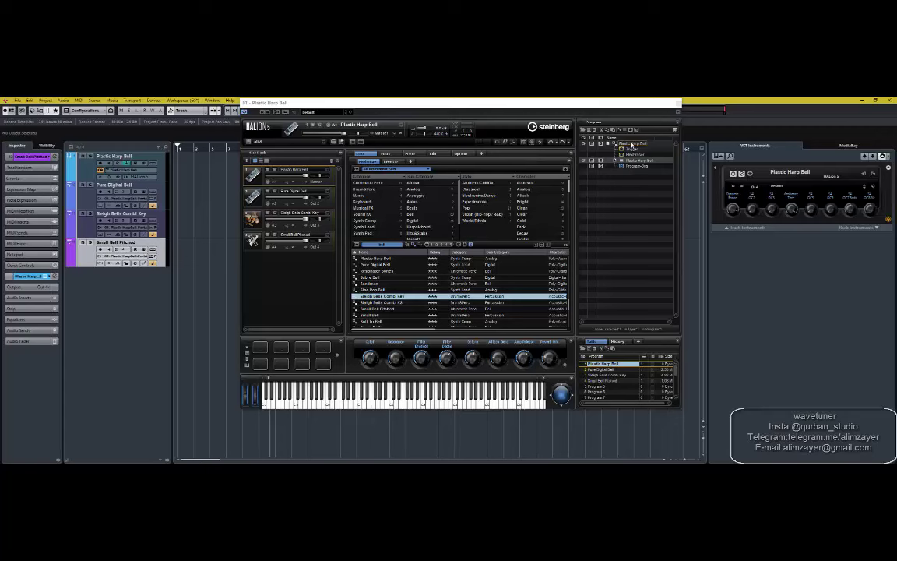
{"action": "right_click", "coordinate": [632, 147]}
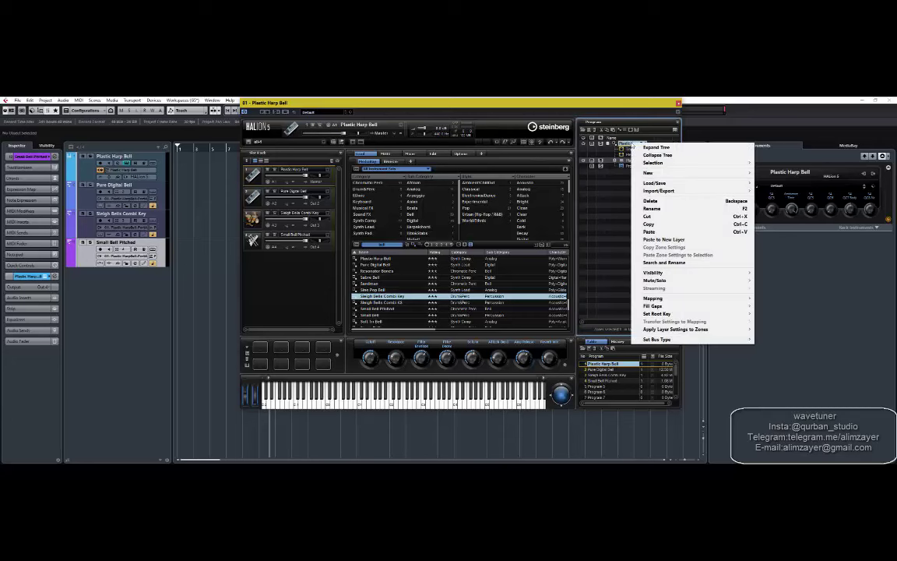
{"action": "mouse_move", "coordinate": [753, 190]}
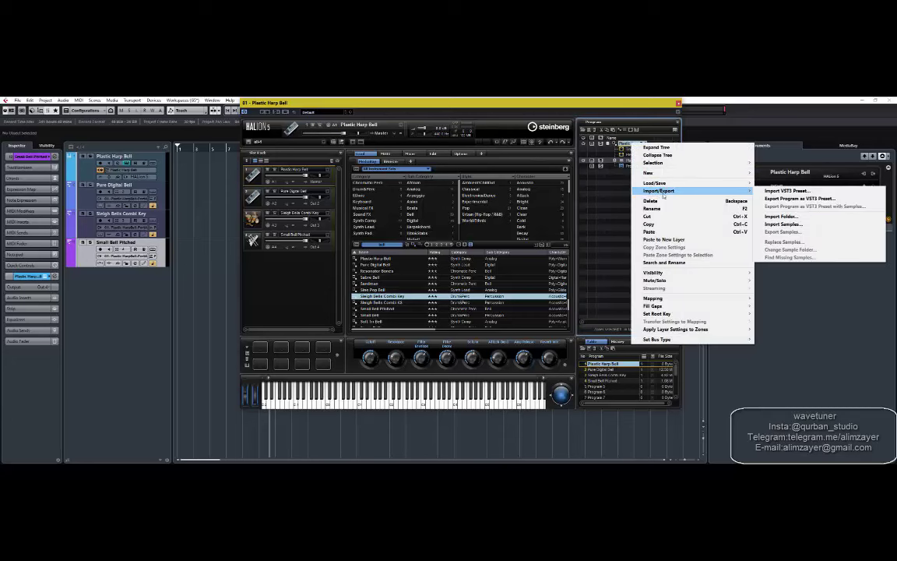
{"action": "left_click", "coordinate": [777, 200]}
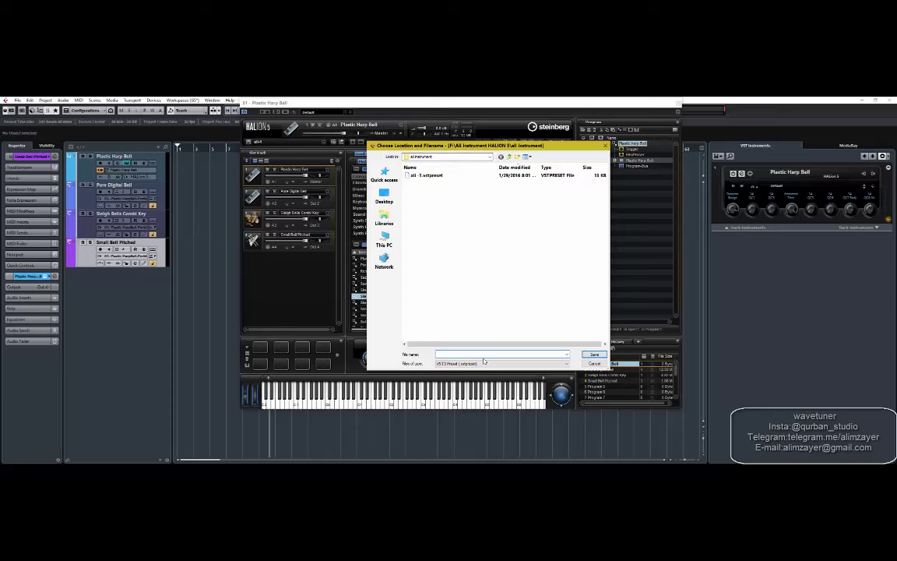
{"action": "left_click", "coordinate": [594, 363]}
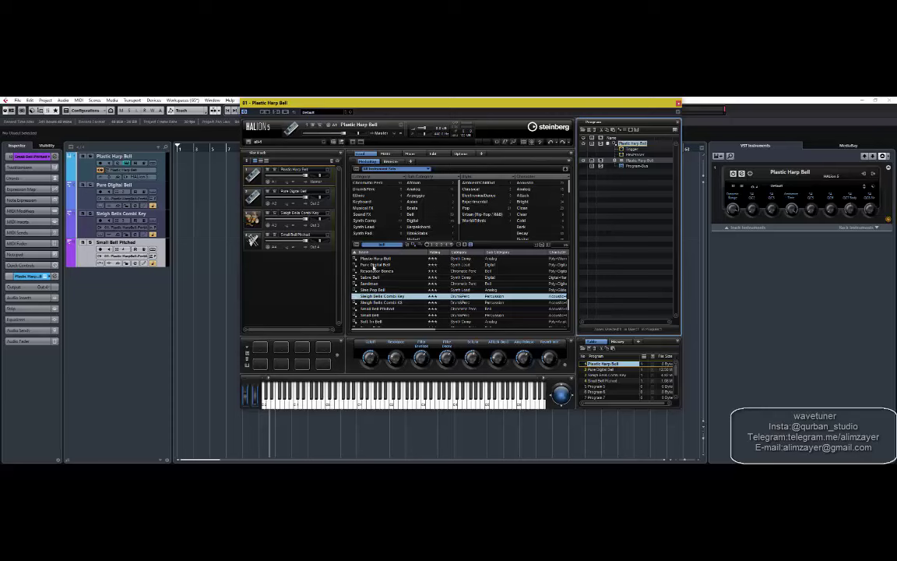
Step: Examine the sound and zone editing parameters of the Plastic Harp Bell program, including quick controls, oscillators and filter
{"action": "left_click", "coordinate": [296, 171]}
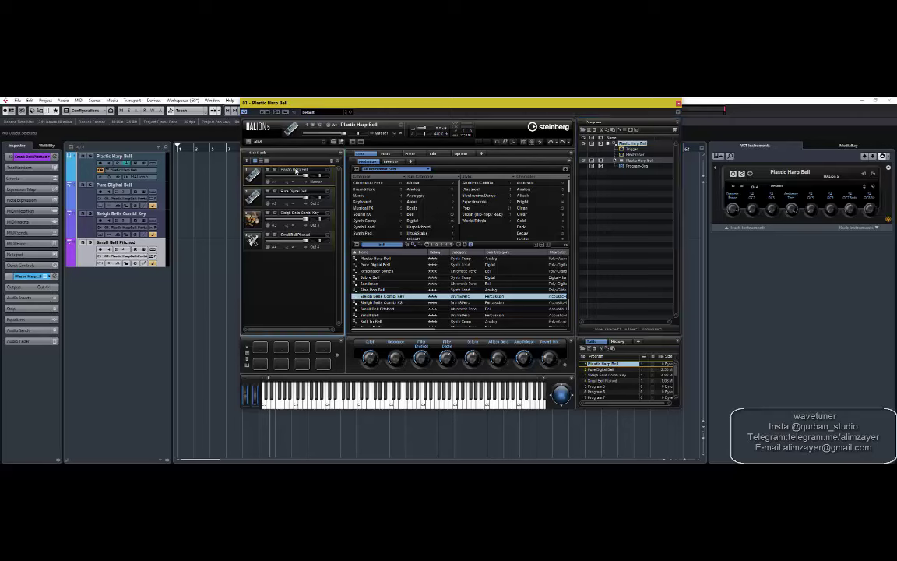
{"action": "left_click", "coordinate": [385, 154]}
{"action": "left_click", "coordinate": [438, 154]}
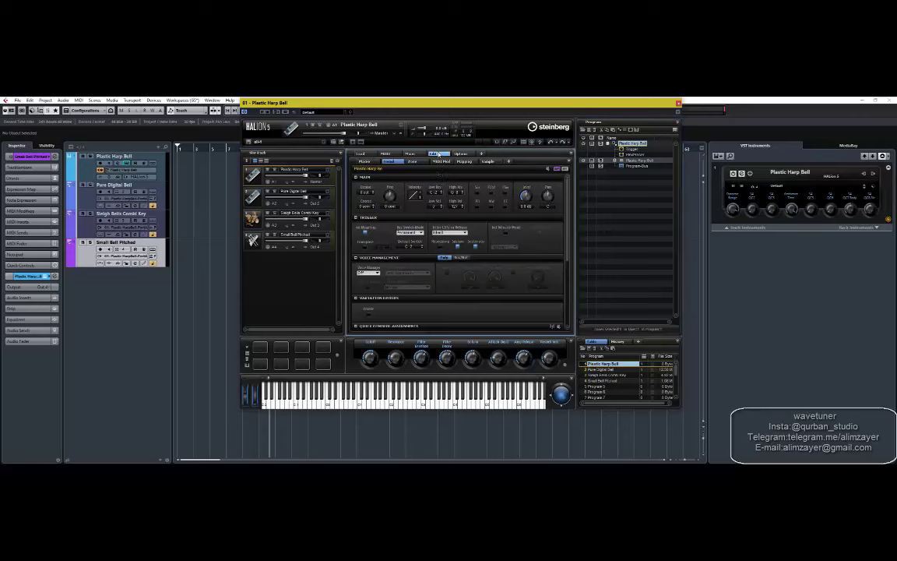
{"action": "scroll", "coordinate": [549, 284], "scroll_direction": "down", "scroll_amount": 3}
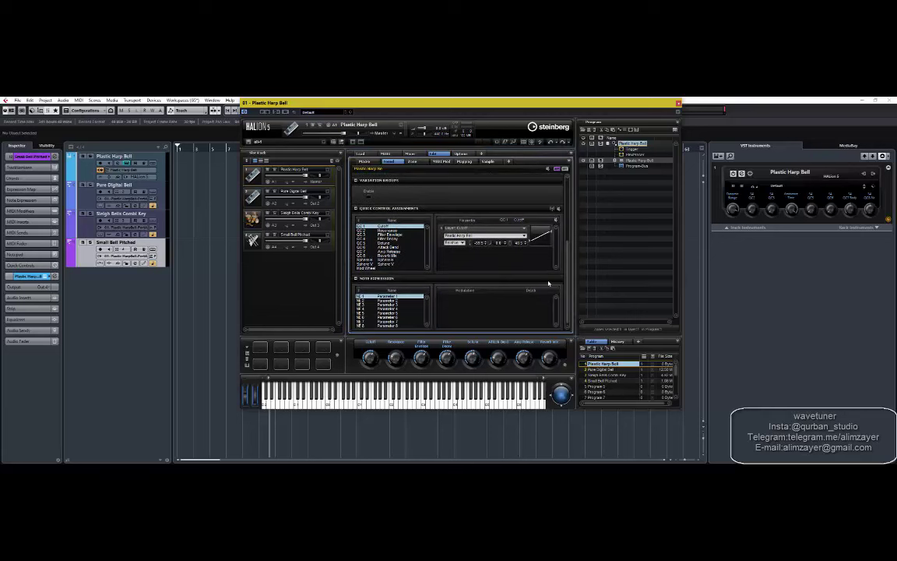
{"action": "left_click", "coordinate": [412, 161]}
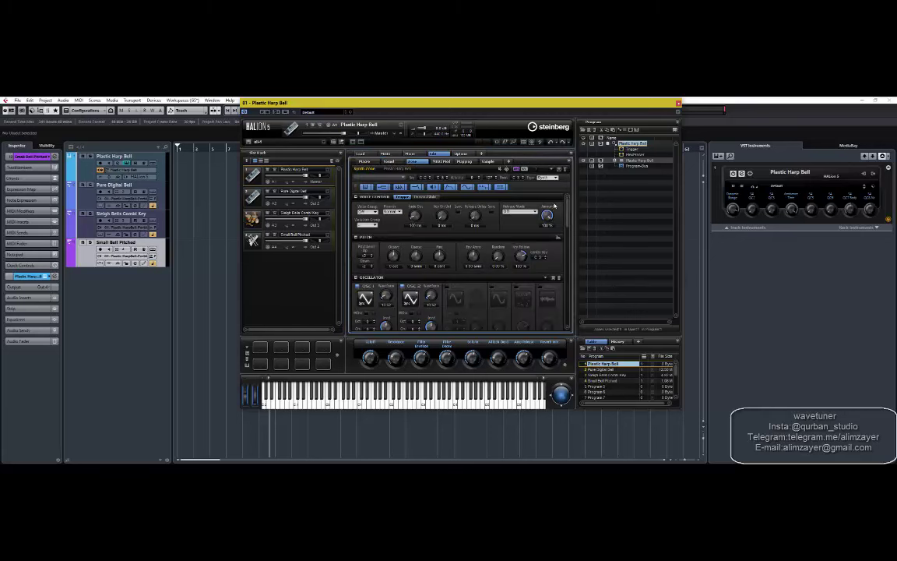
{"action": "scroll", "coordinate": [567, 209], "scroll_direction": "down", "scroll_amount": 2}
{"action": "scroll", "coordinate": [567, 209], "scroll_direction": "down", "scroll_amount": 5}
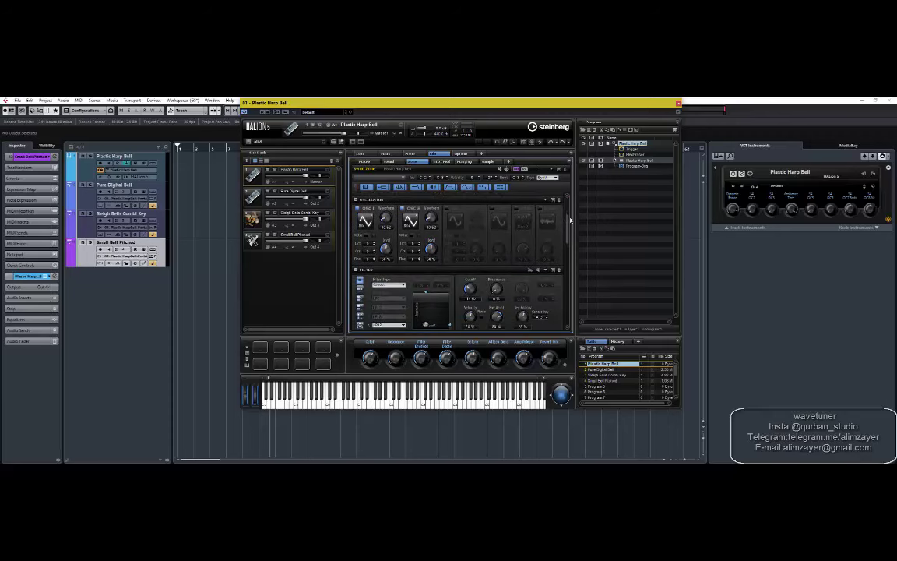
{"action": "scroll", "coordinate": [553, 194], "scroll_direction": "up", "scroll_amount": 7}
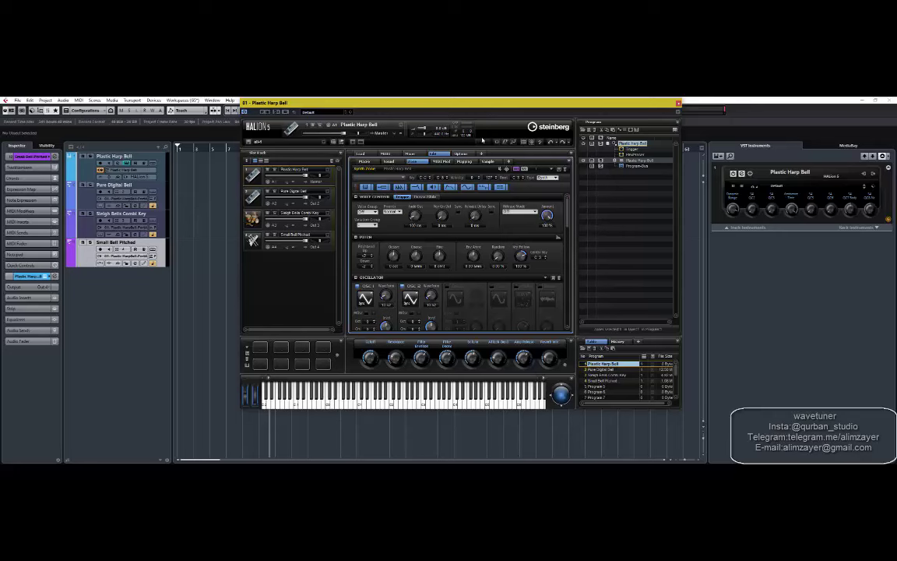
Step: Move the HALion window slightly lower and apply the Advanced screen set
{"action": "left_click", "coordinate": [679, 103]}
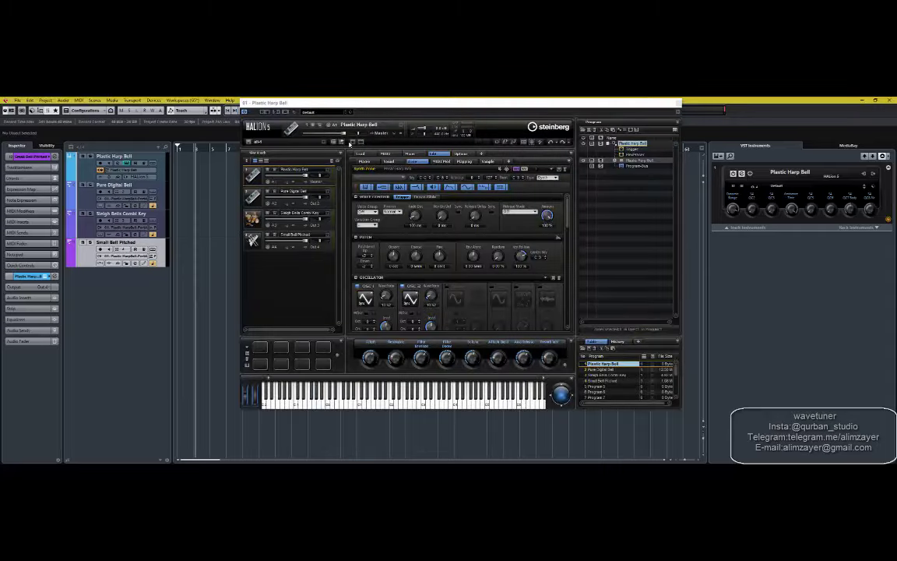
{"action": "left_click_drag", "start_coordinate": [335, 101], "coordinate": [344, 124]}
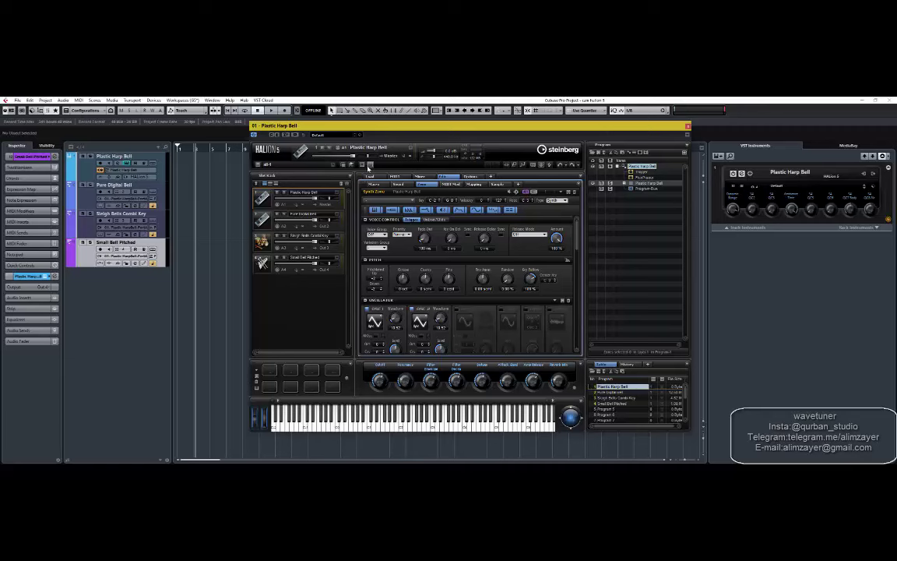
{"action": "left_click", "coordinate": [362, 165]}
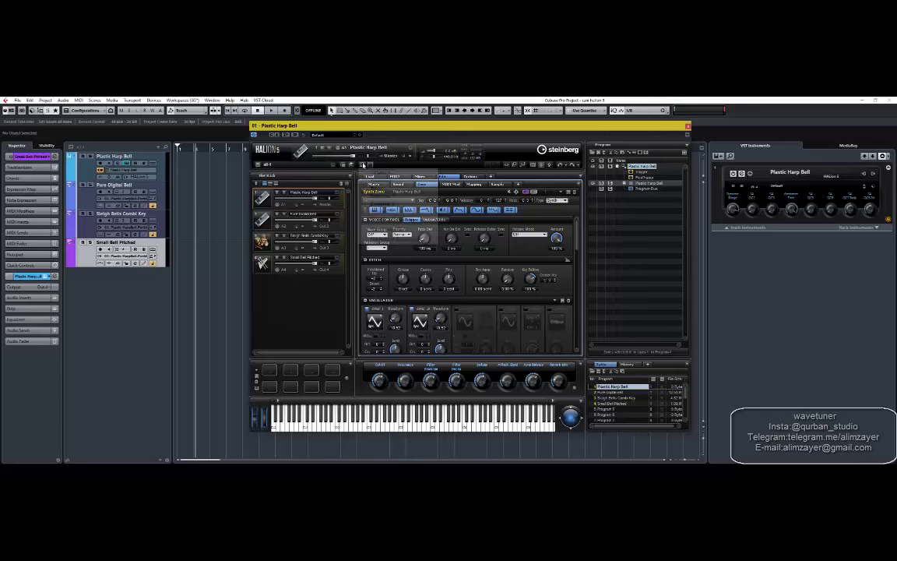
{"action": "left_click", "coordinate": [392, 180]}
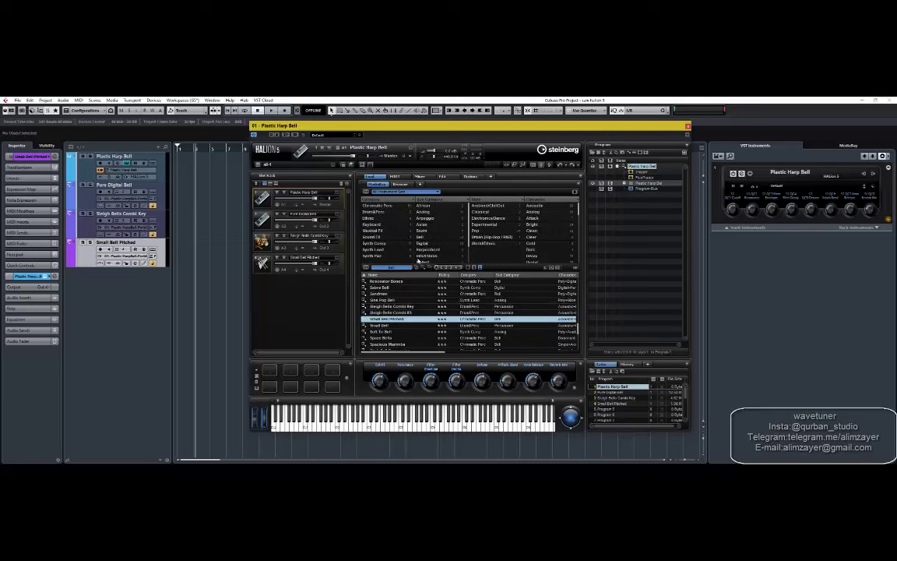
{"action": "left_click", "coordinate": [363, 164]}
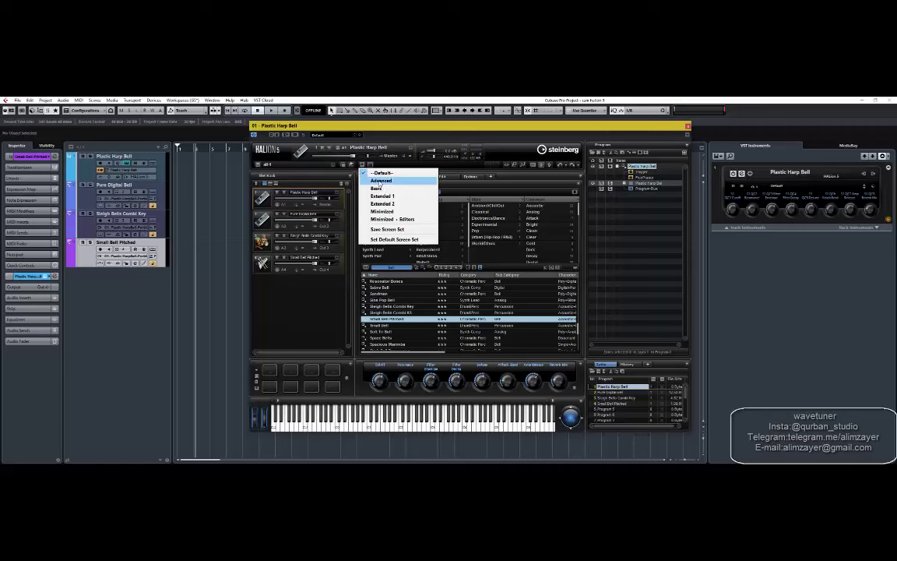
{"action": "left_click", "coordinate": [381, 181]}
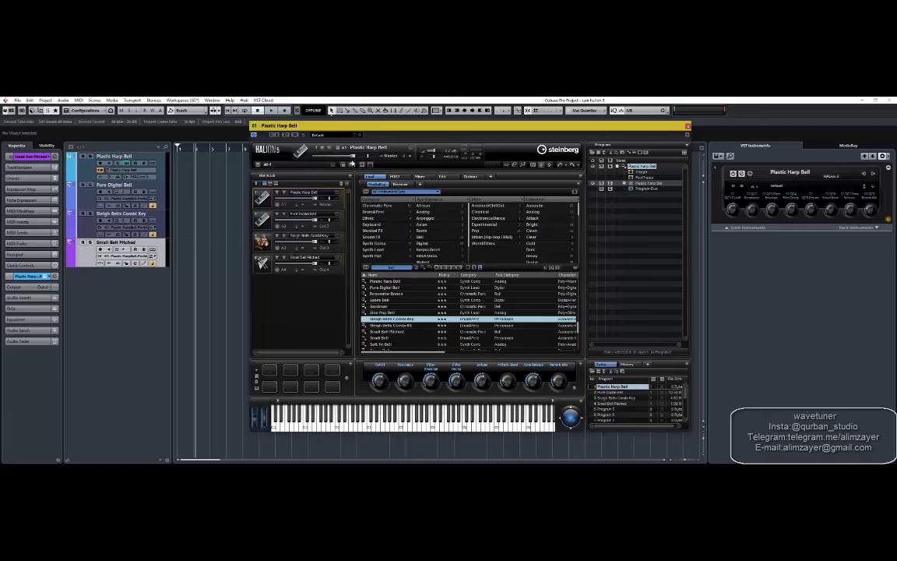
Step: Switch HALion to the Basic screen set and move its window toward the middle of the project
{"action": "left_click", "coordinate": [351, 164]}
{"action": "left_click", "coordinate": [381, 209]}
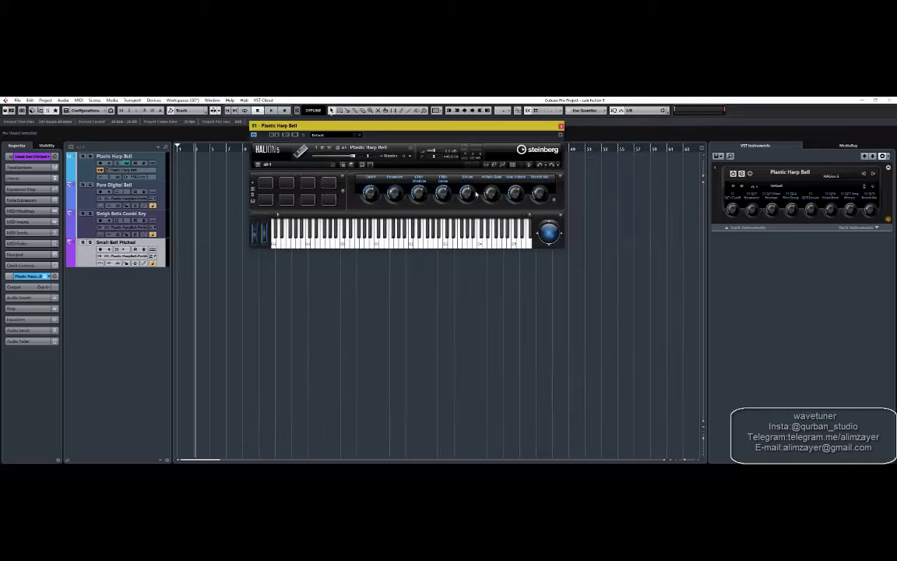
{"action": "left_click_drag", "start_coordinate": [401, 128], "coordinate": [486, 154]}
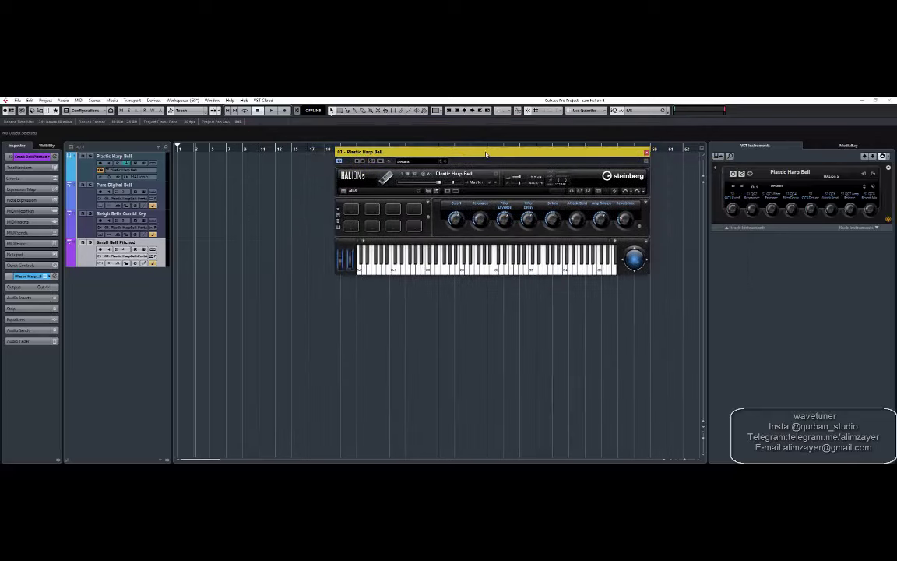
Step: Try the Extended 1 screen set and switch HALion to the Minimized one
{"action": "left_click", "coordinate": [447, 191]}
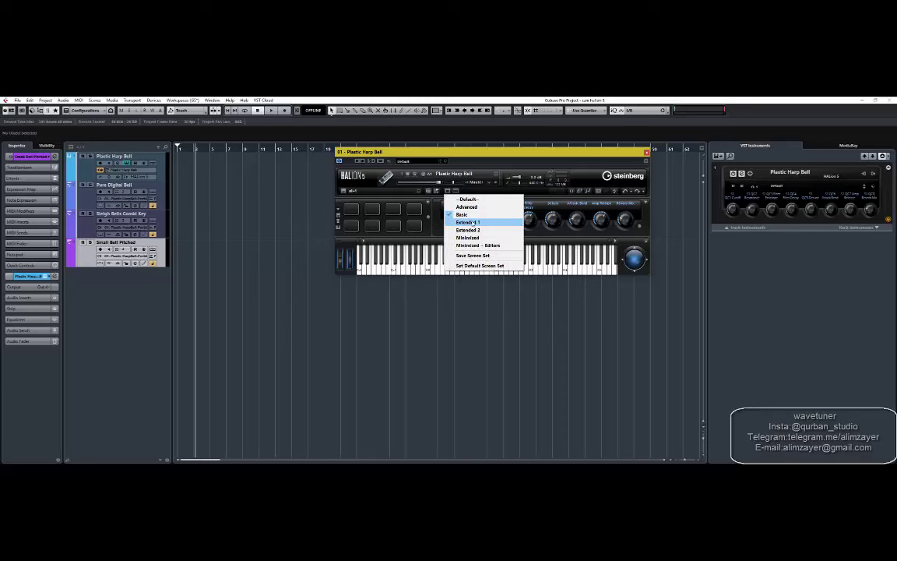
{"action": "left_click", "coordinate": [469, 223]}
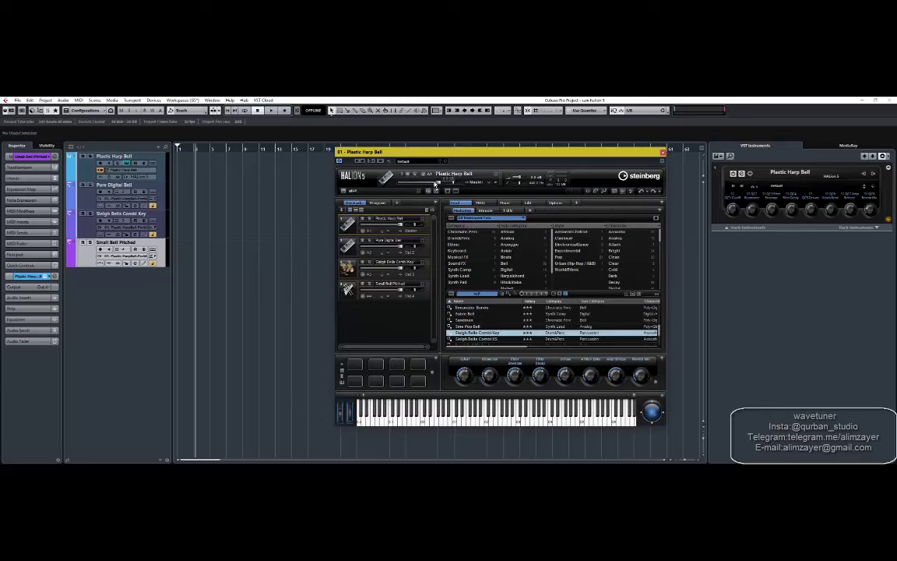
{"action": "left_click", "coordinate": [447, 192]}
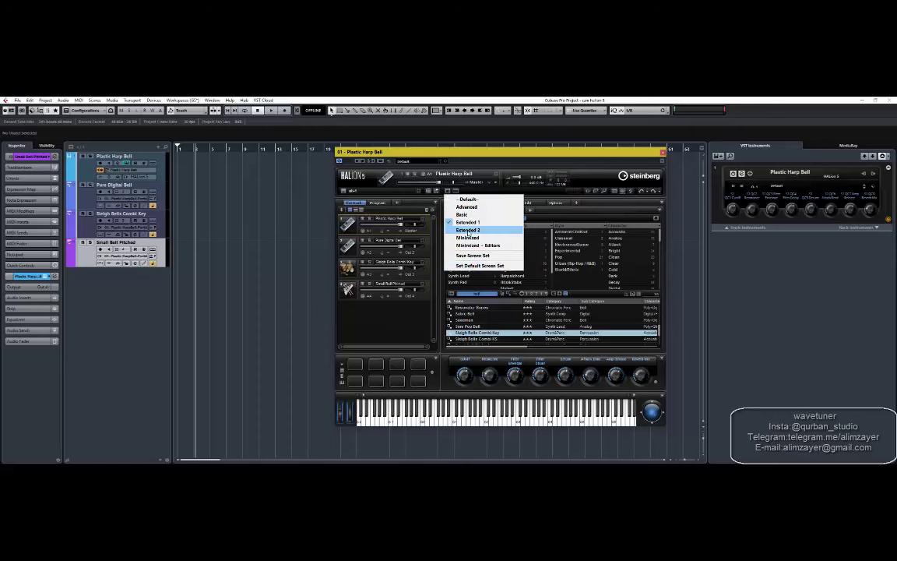
{"action": "left_click", "coordinate": [467, 215]}
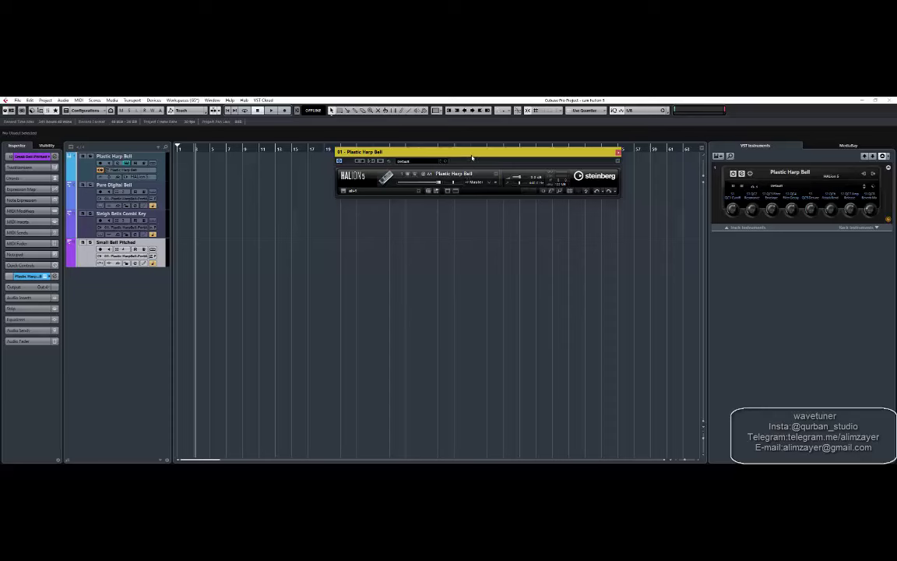
Step: Switch HALion to the Default screen set and reposition its window over the middle of the project
{"action": "left_click_drag", "start_coordinate": [475, 155], "coordinate": [518, 146]}
{"action": "left_click", "coordinate": [502, 183]}
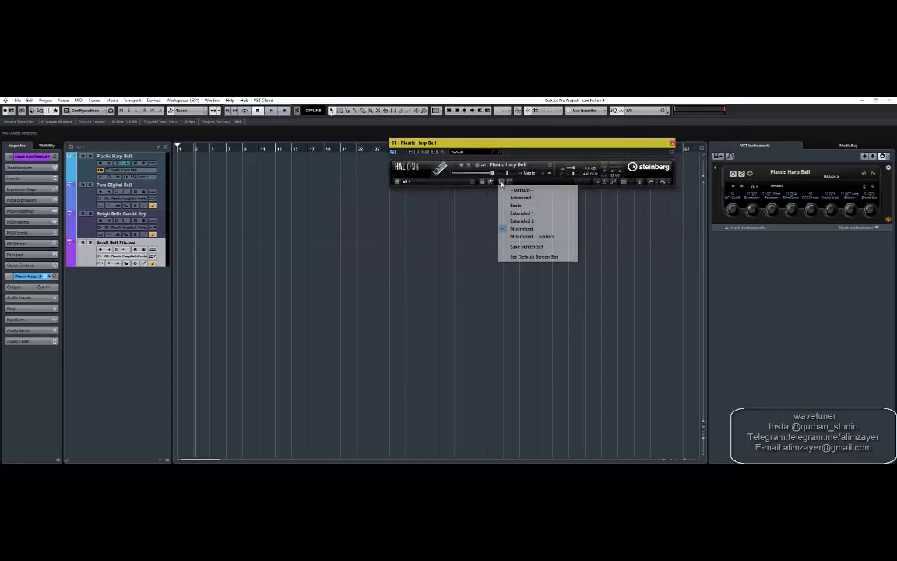
{"action": "left_click", "coordinate": [505, 190]}
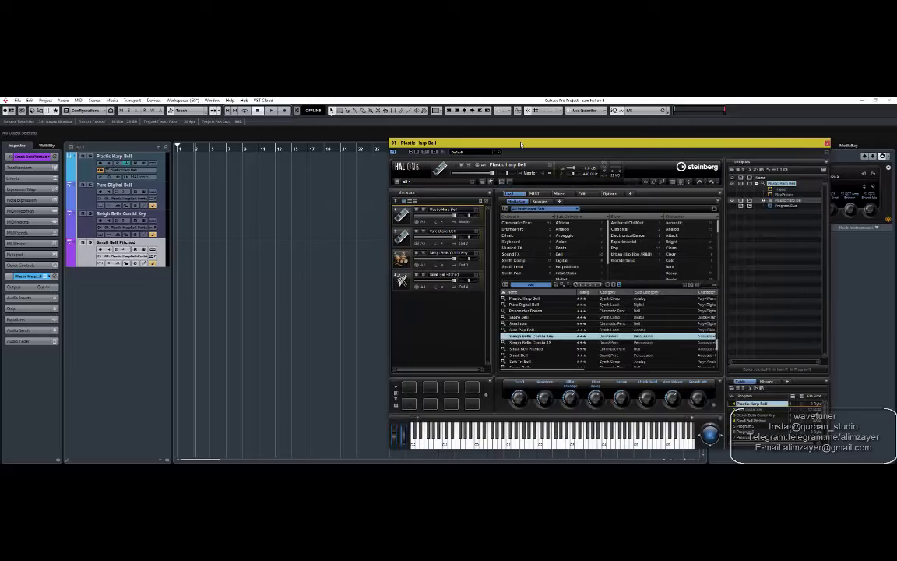
{"action": "left_click_drag", "start_coordinate": [520, 143], "coordinate": [394, 132]}
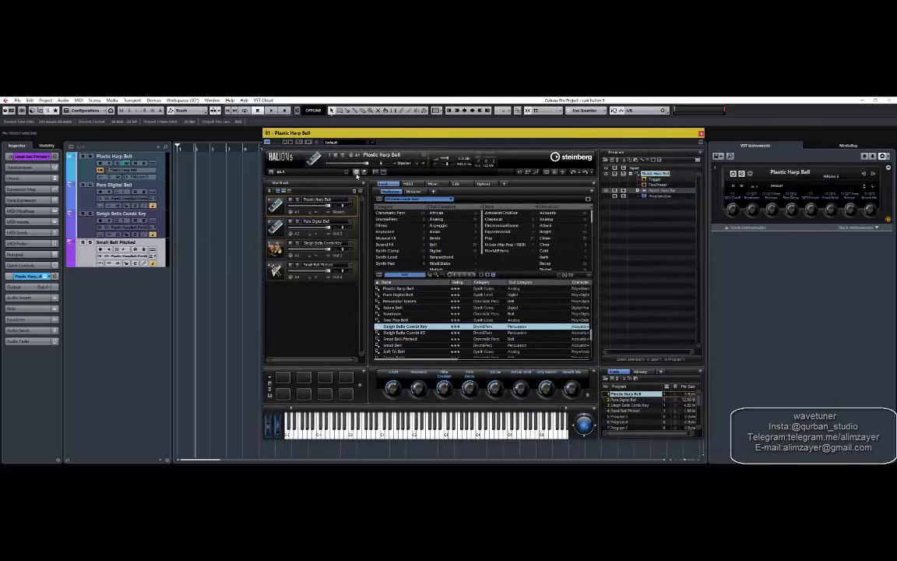
Step: Examine HALion's options for saving a screen set and setting the default screen set, leaving the current layout as is
{"action": "left_click", "coordinate": [377, 172]}
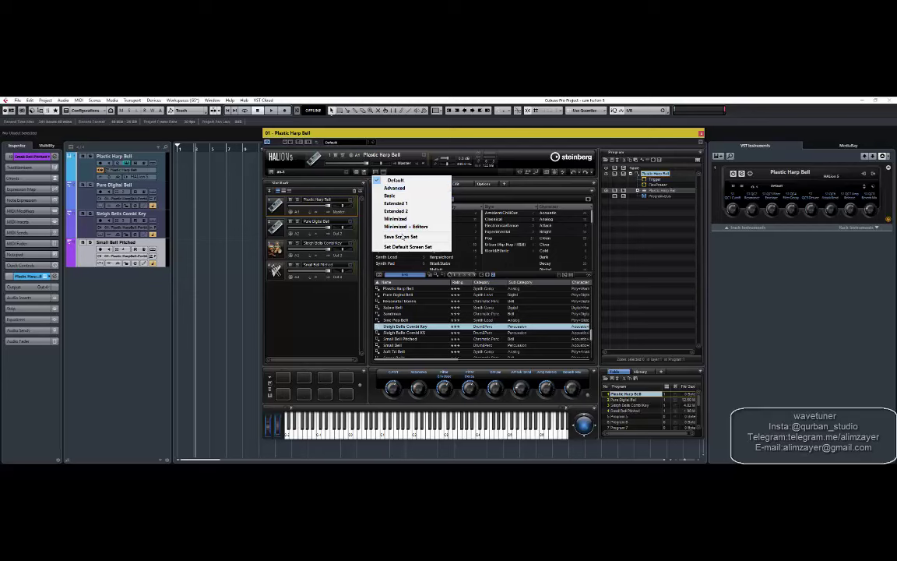
{"action": "left_click", "coordinate": [406, 143]}
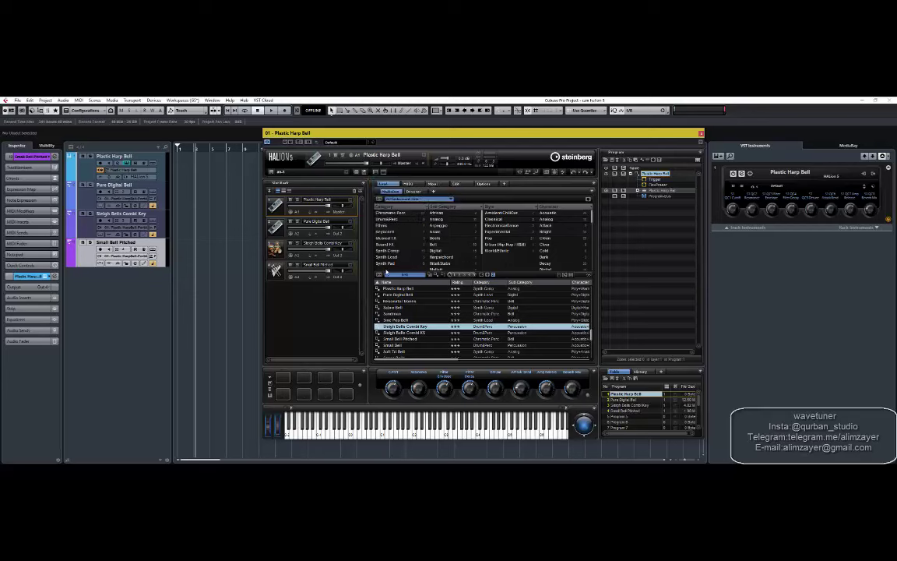
{"action": "left_click", "coordinate": [378, 172]}
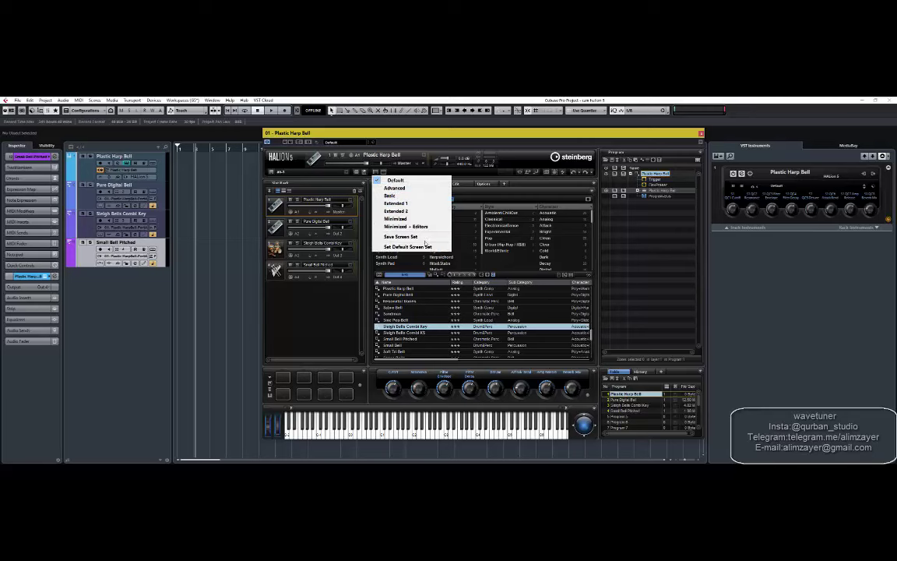
{"action": "left_click", "coordinate": [443, 136]}
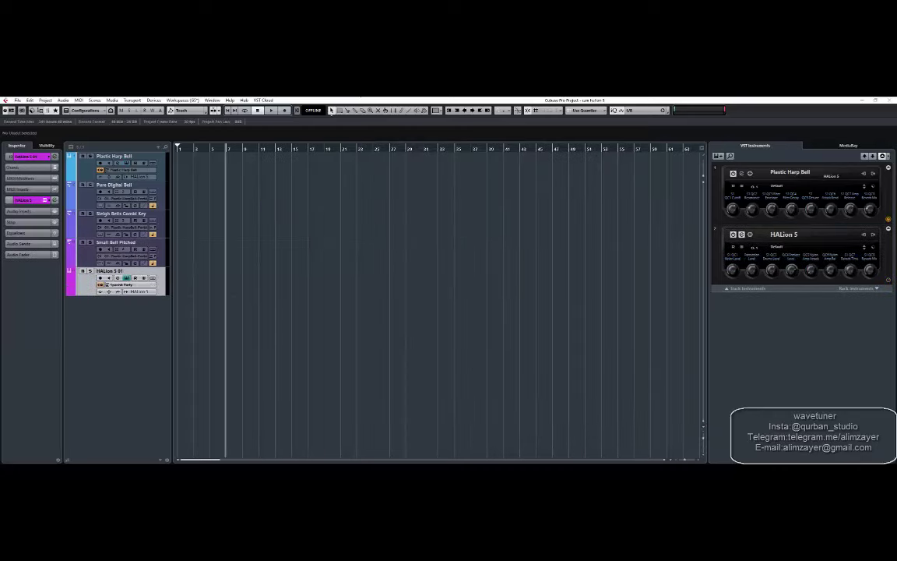
Step: Show the import and export options for the Spanish Party program in the second HALion 5 instance's program tree
{"action": "left_click", "coordinate": [226, 321]}
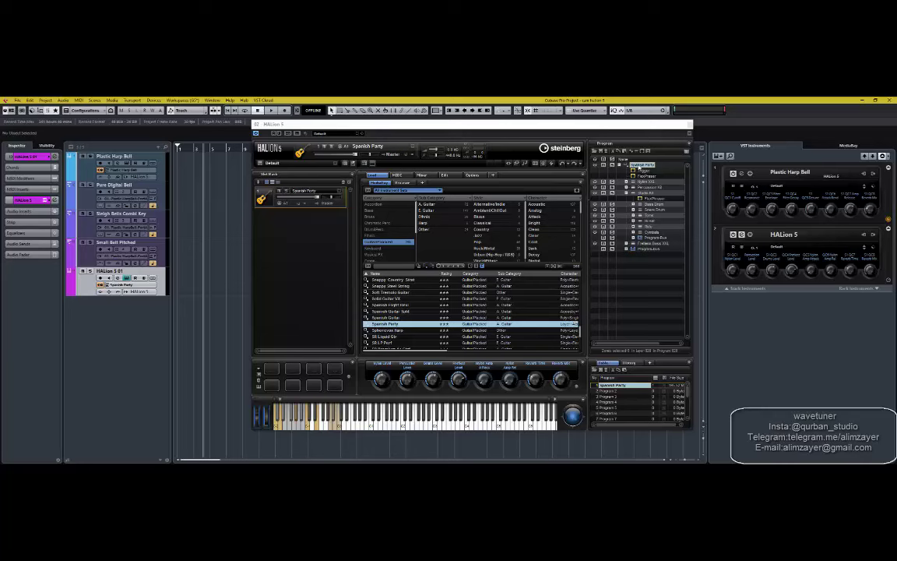
{"action": "right_click", "coordinate": [637, 165]}
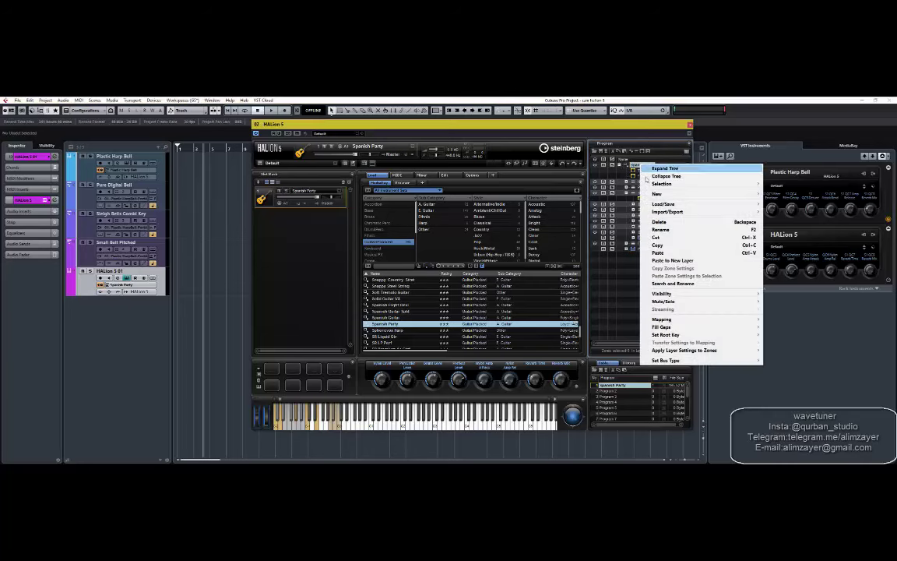
{"action": "mouse_move", "coordinate": [686, 212]}
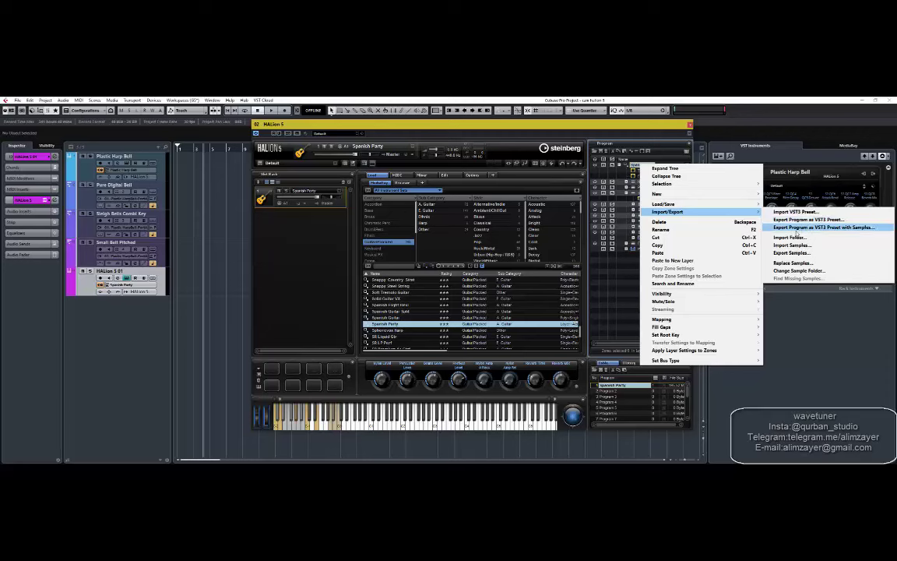